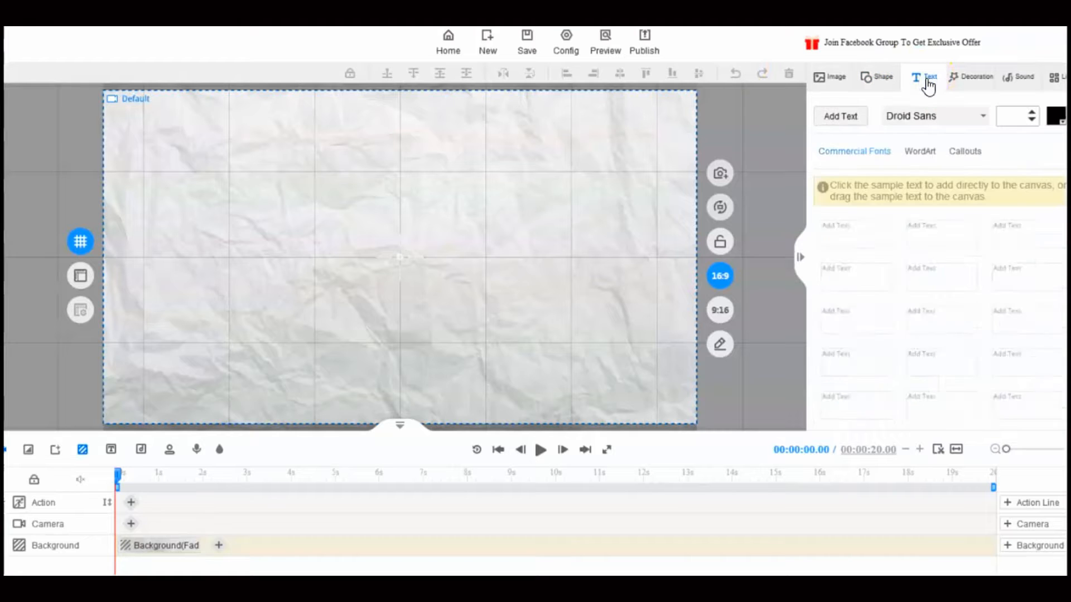
click(973, 84)
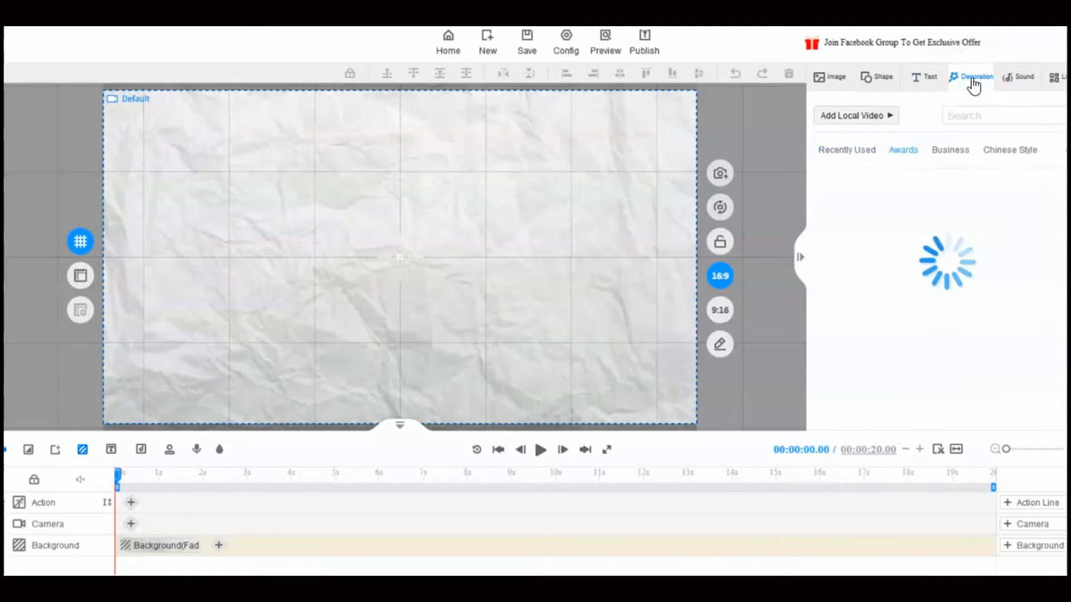
click(1023, 83)
click(836, 81)
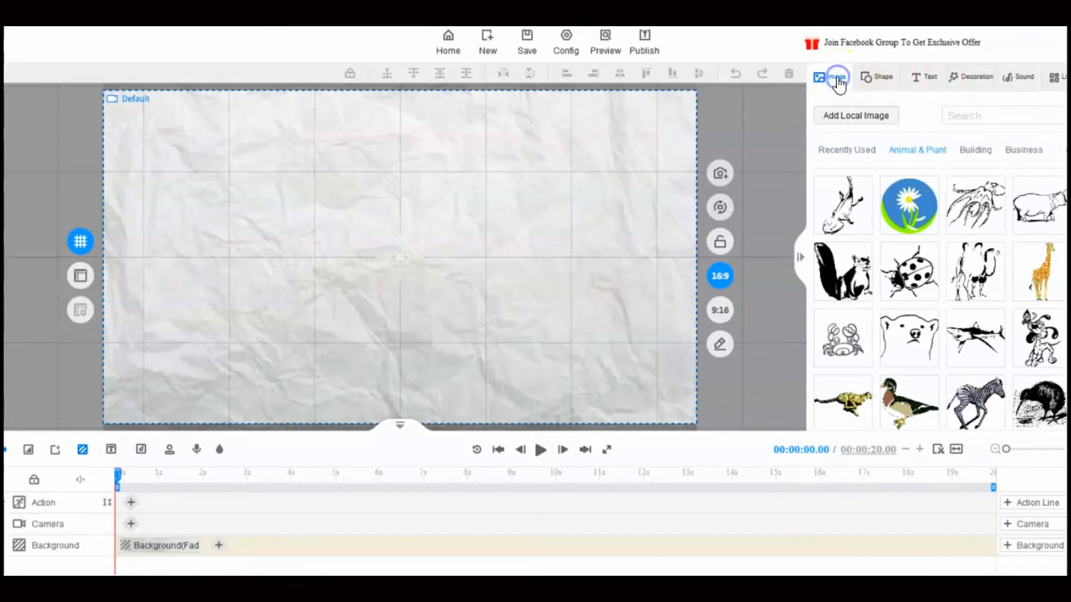
click(1019, 76)
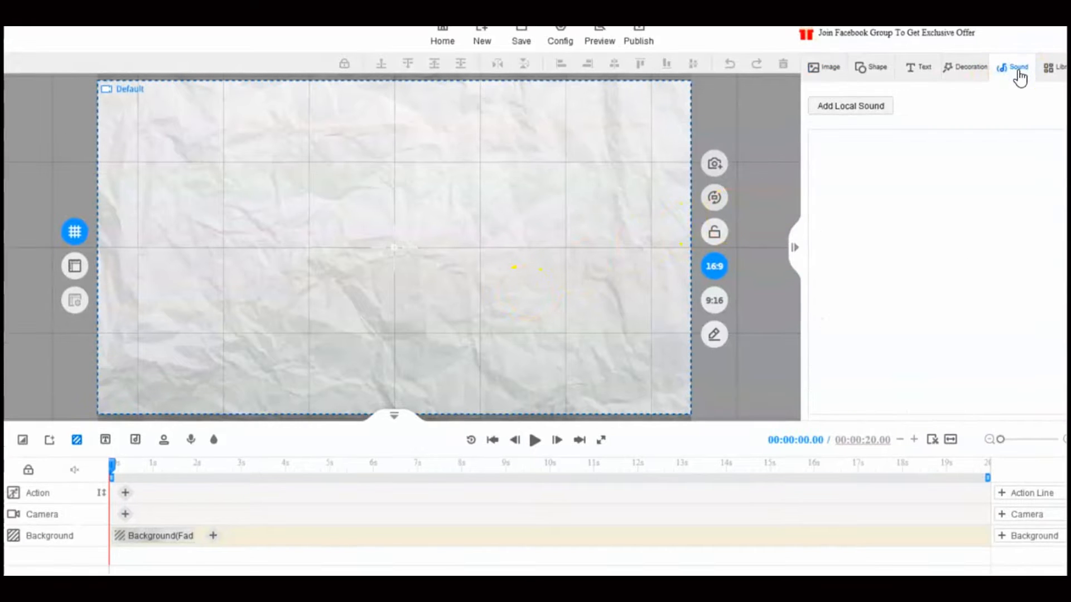
click(864, 119)
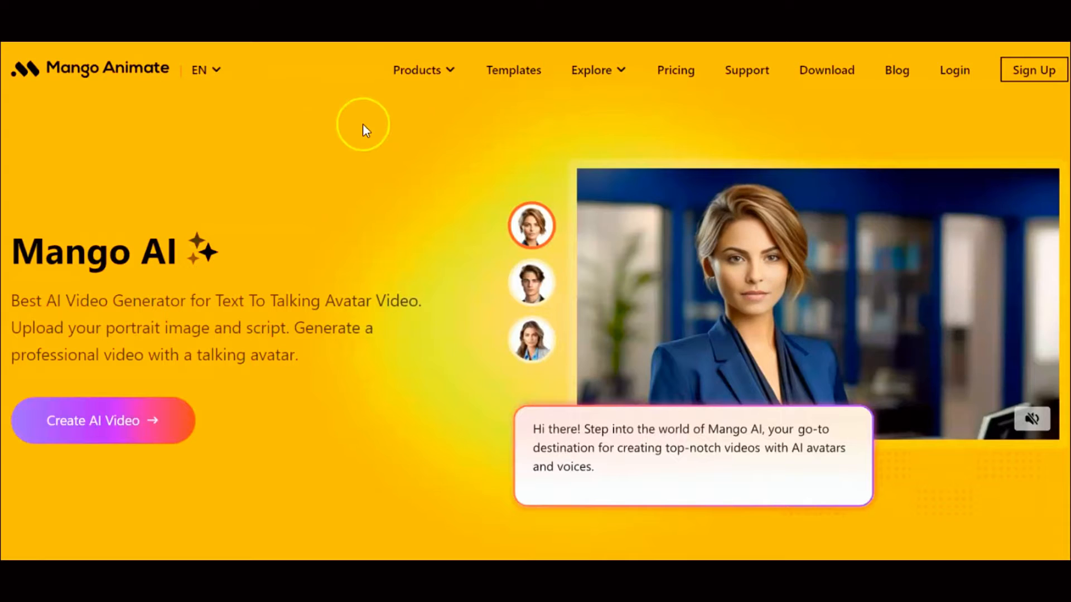
- Open the product page for Mango WM, the Whiteboard Animation Maker
mouse_move(424, 75)
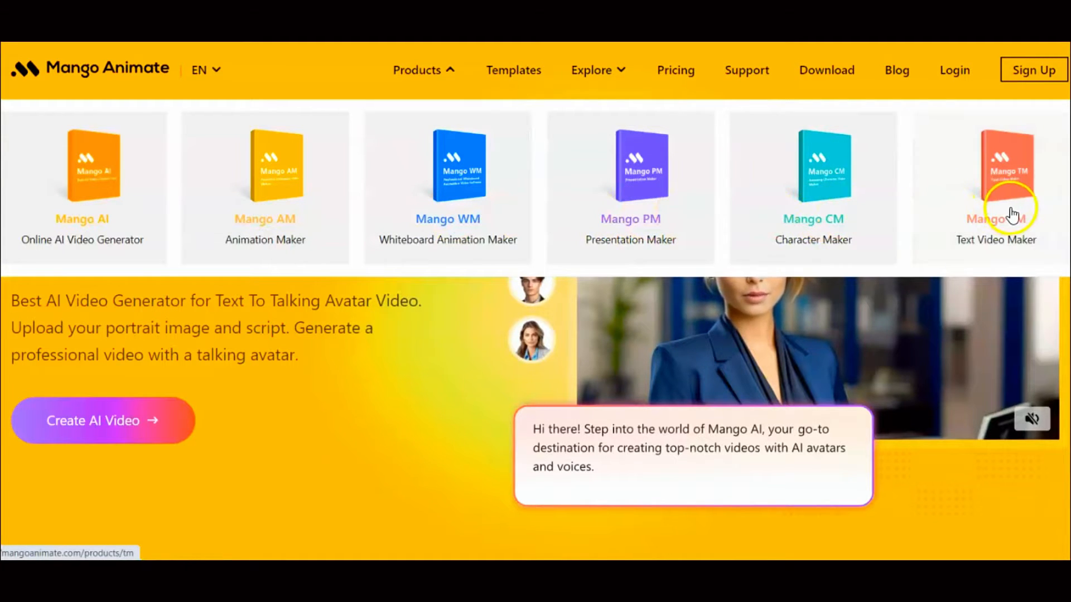
click(502, 226)
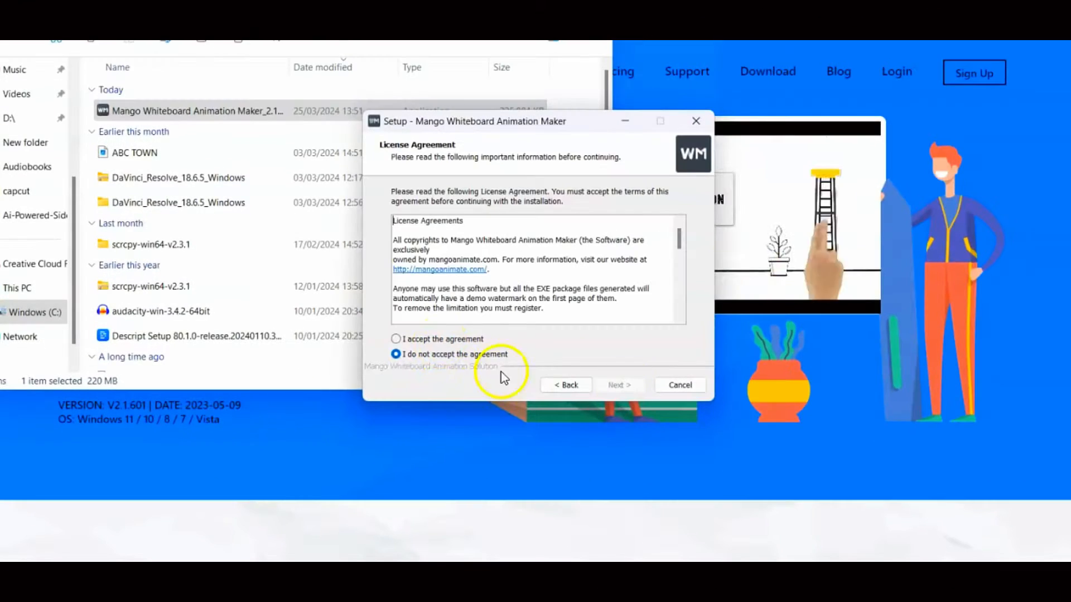
- Accept the licence agreement and install Mango Whiteboard Animation Maker with desktop and Quick Launch shortcuts
click(619, 385)
click(619, 385)
click(619, 385)
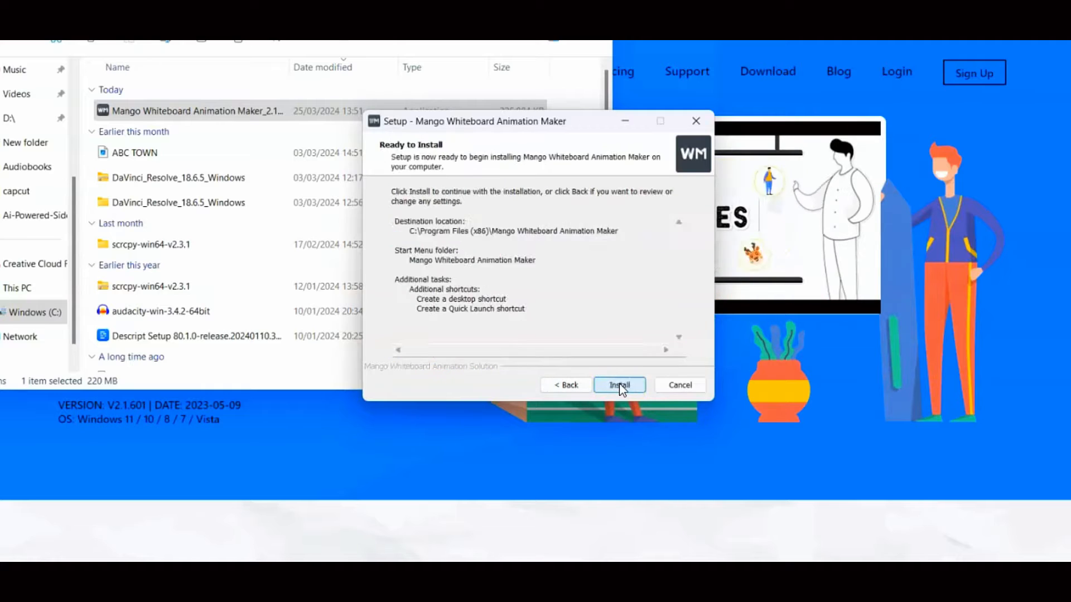
click(619, 385)
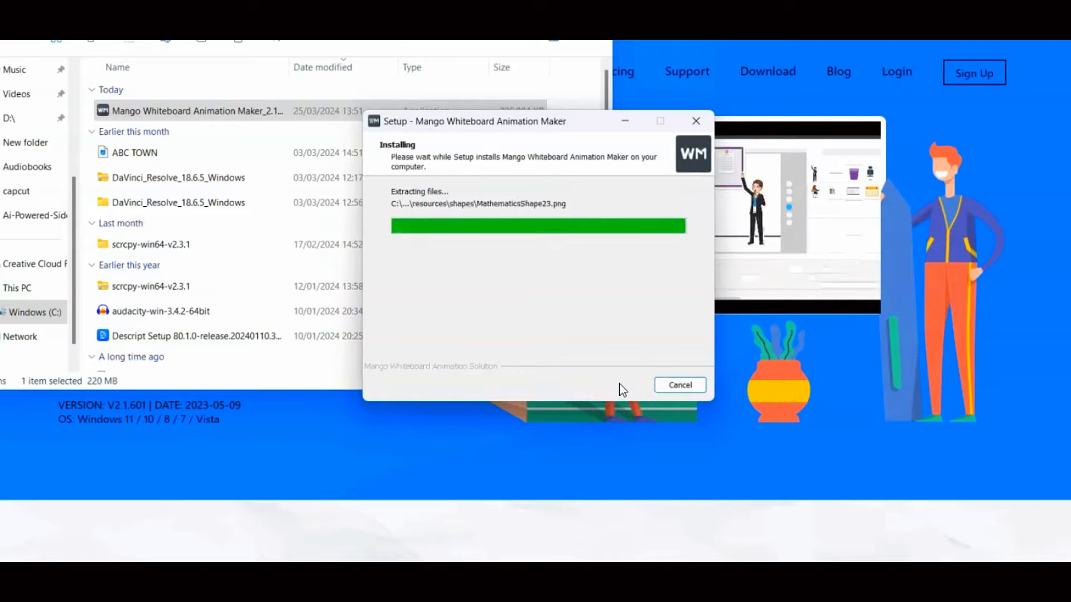
click(619, 384)
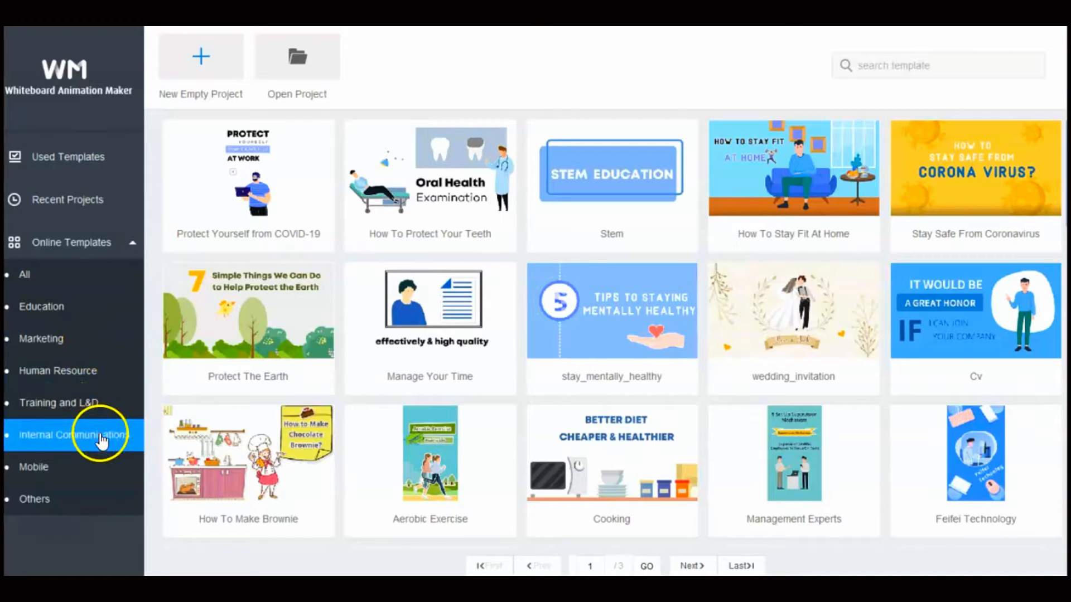
- Browse the Others template category and create a new empty project in 16:9 format
click(84, 498)
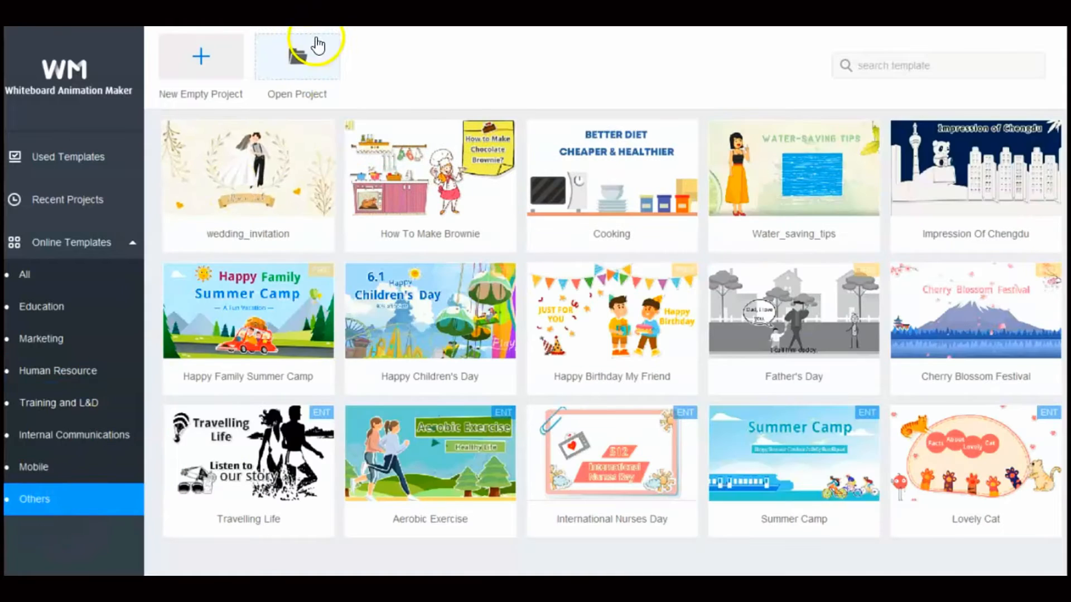
click(209, 72)
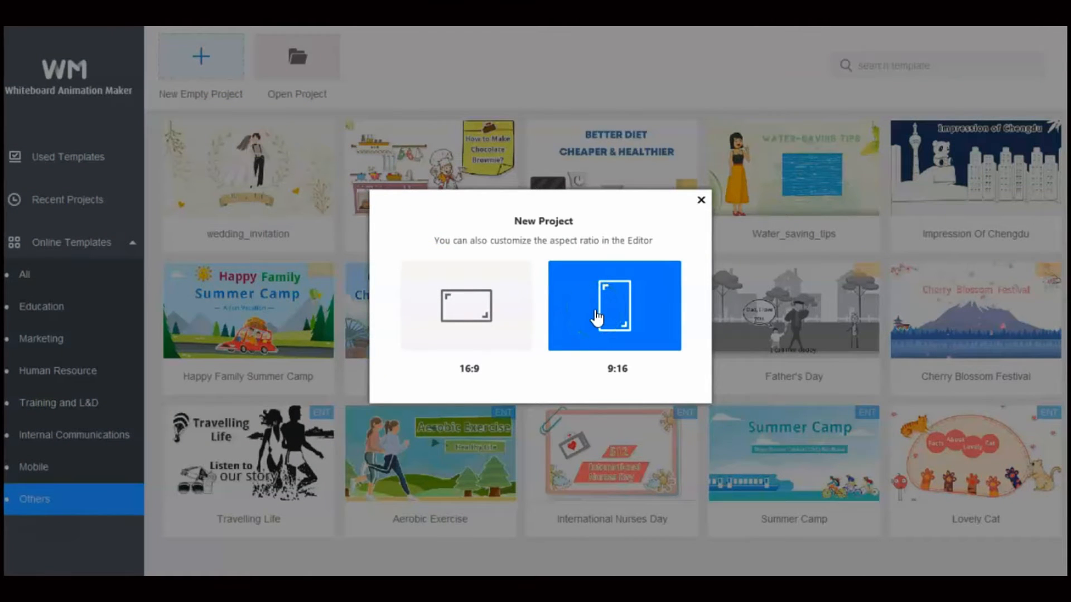
click(473, 322)
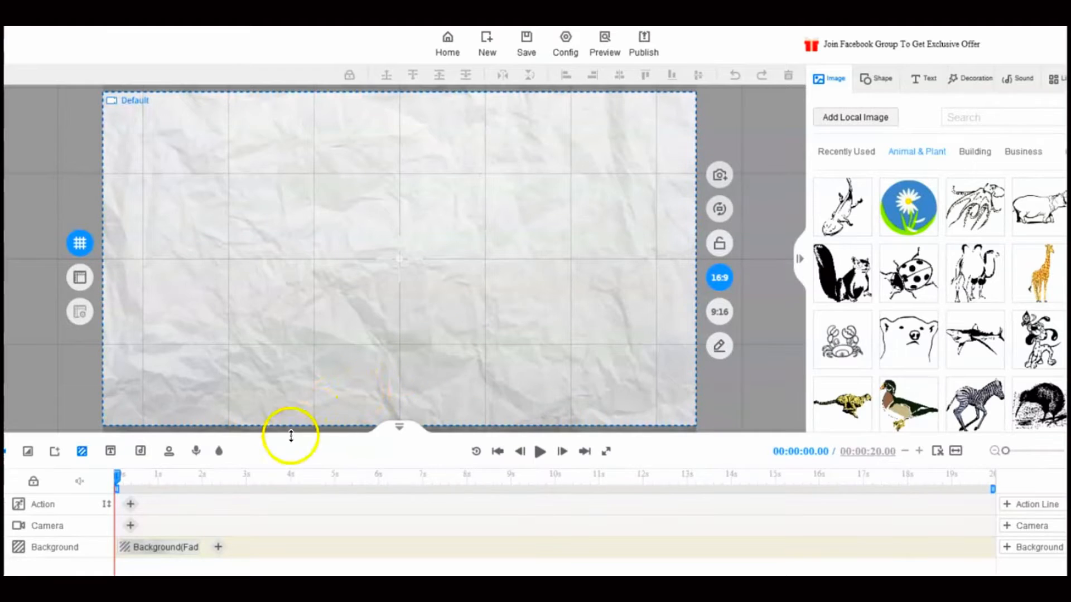
- Add another background to the timeline at 6 seconds and browse the Landscape background images
click(71, 546)
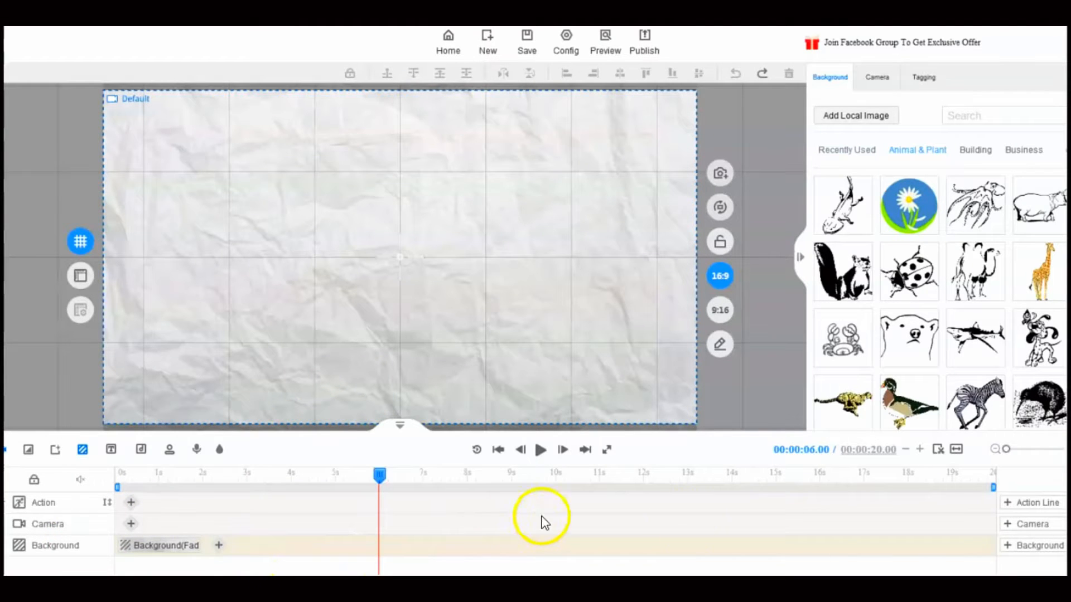
click(1010, 547)
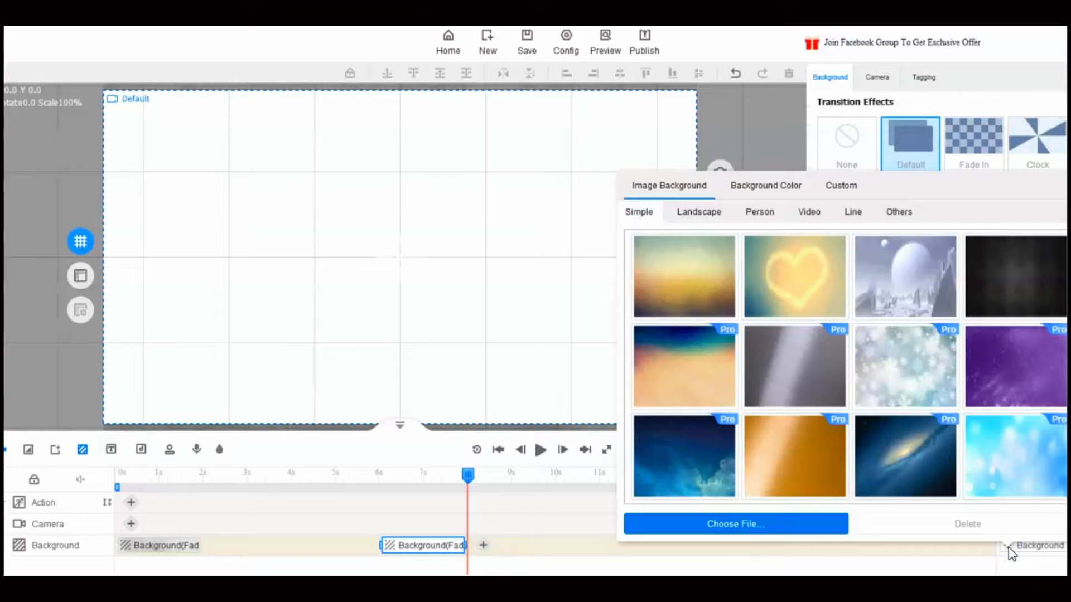
click(714, 219)
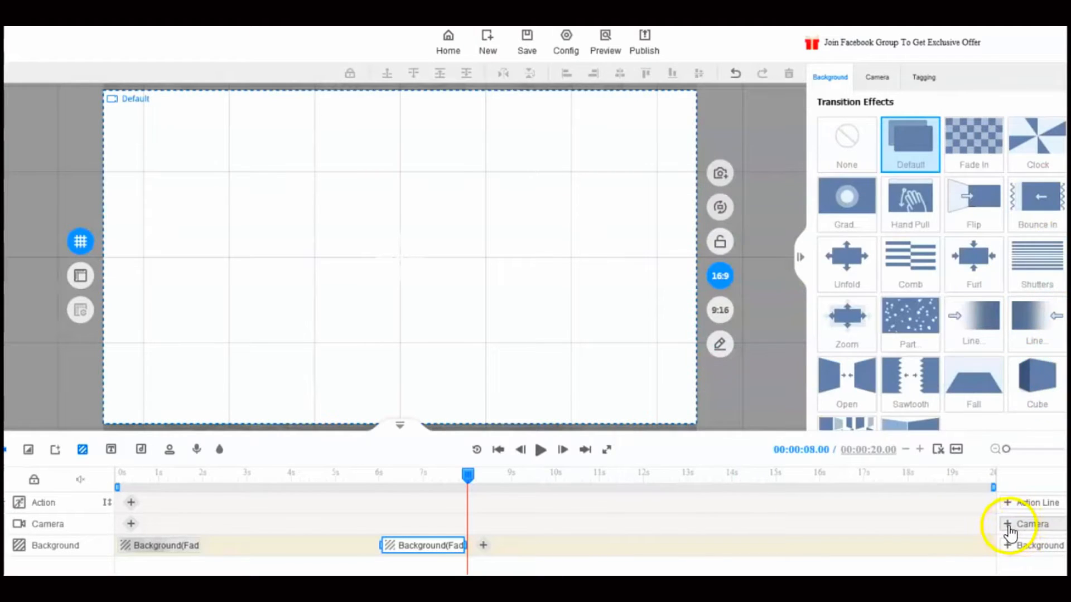
- Examine the hand-action camera effects in the LineMan and Feature categories without applying any
click(1010, 529)
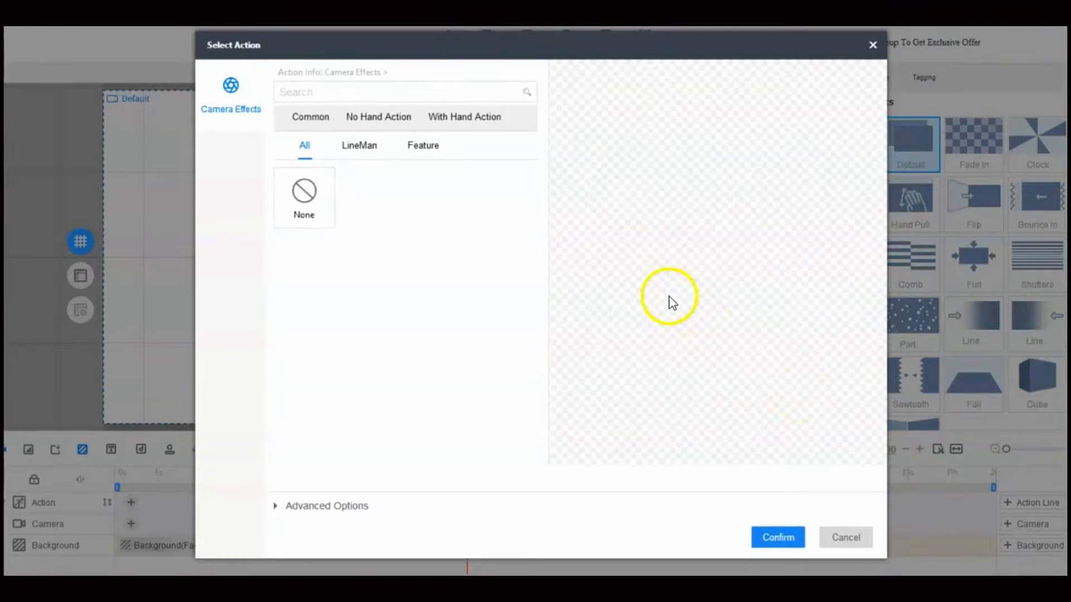
click(456, 116)
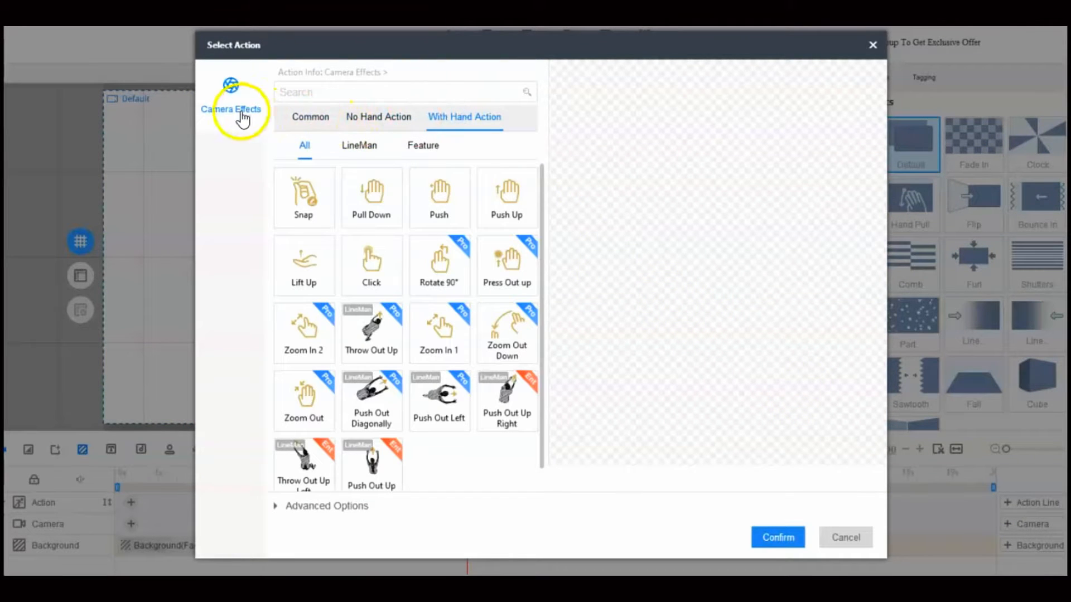
click(357, 145)
click(422, 145)
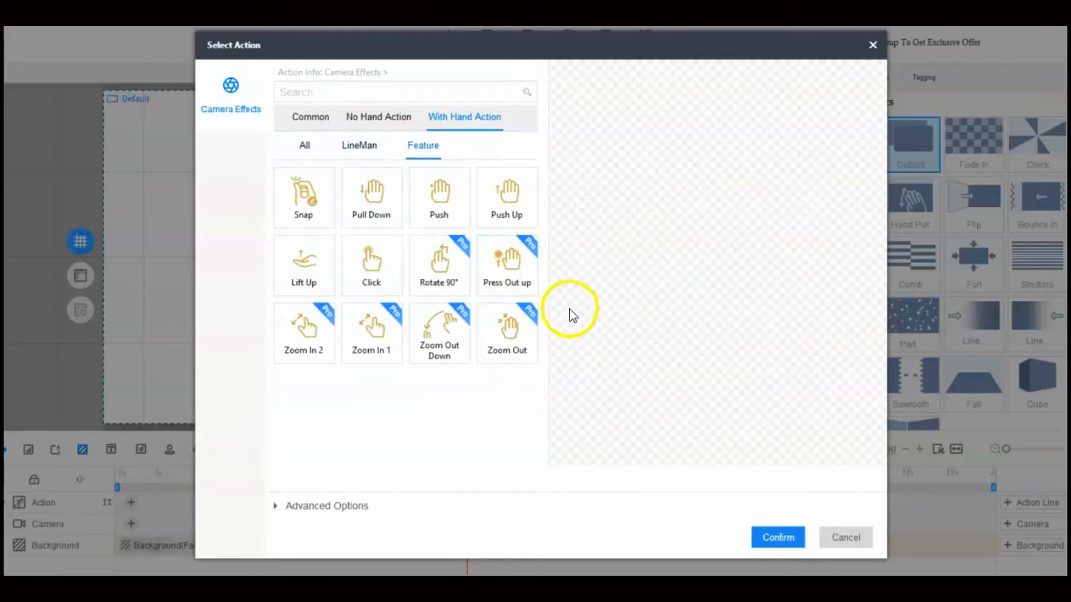
click(852, 535)
click(1021, 504)
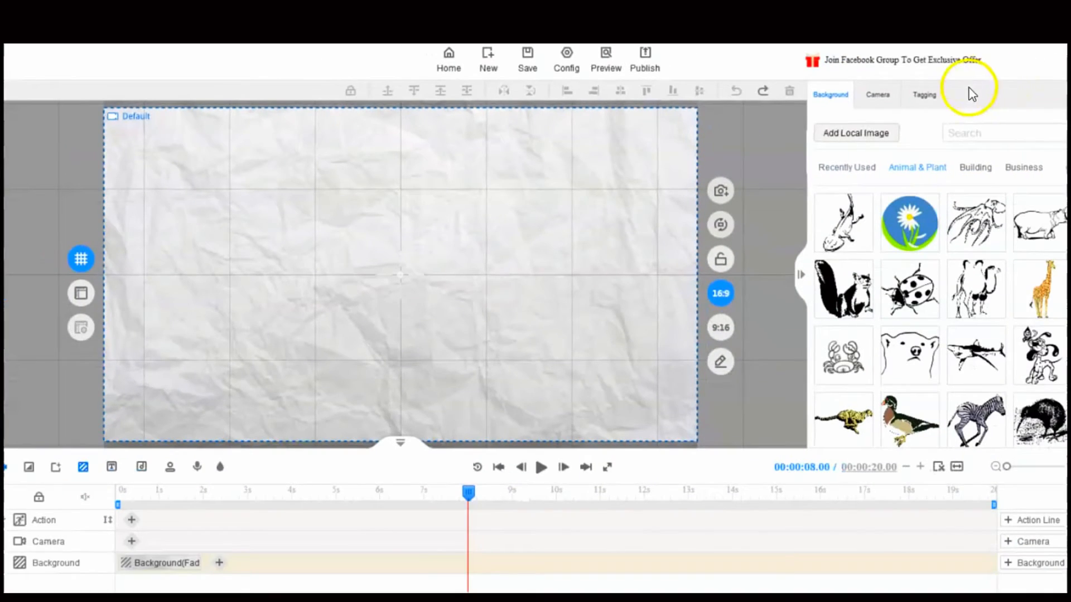
- Look through the image, shape, text, decoration and sound asset libraries
click(839, 95)
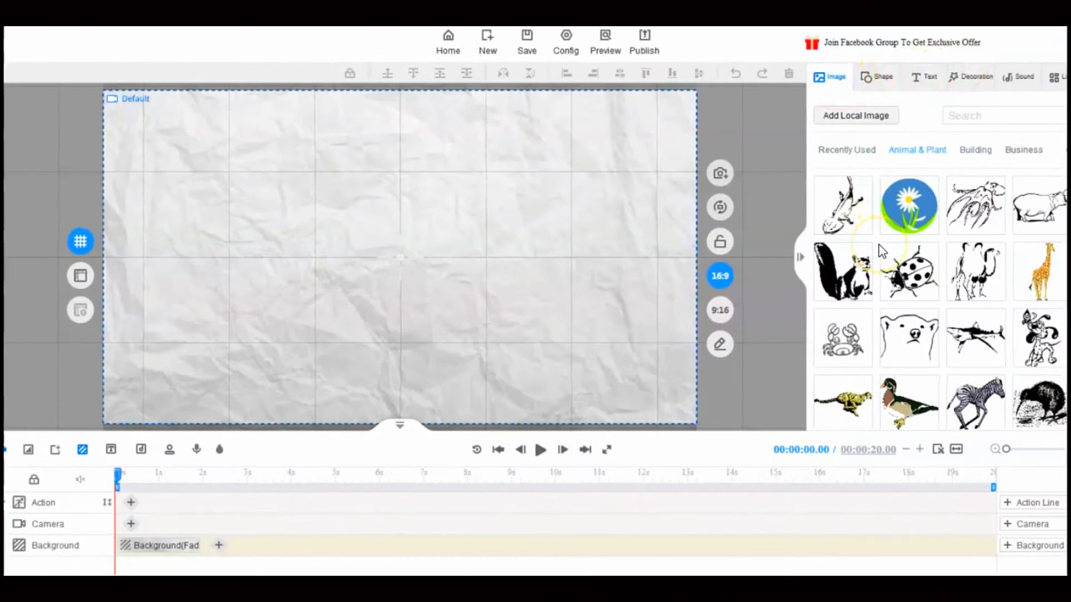
scroll(940, 303, down, 5)
scroll(940, 303, up, 5)
click(888, 76)
click(924, 78)
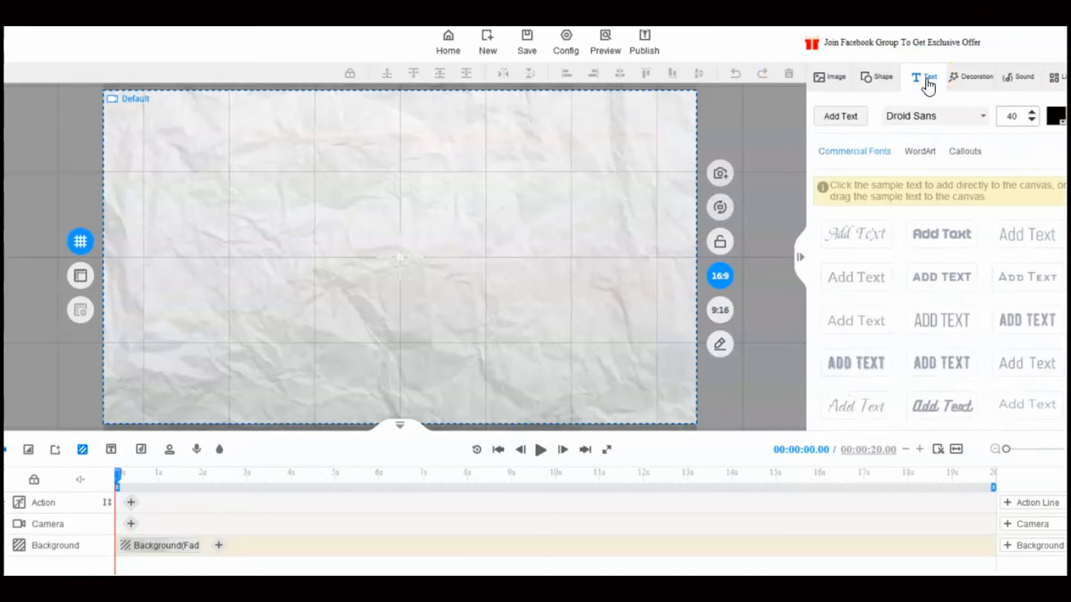
click(959, 83)
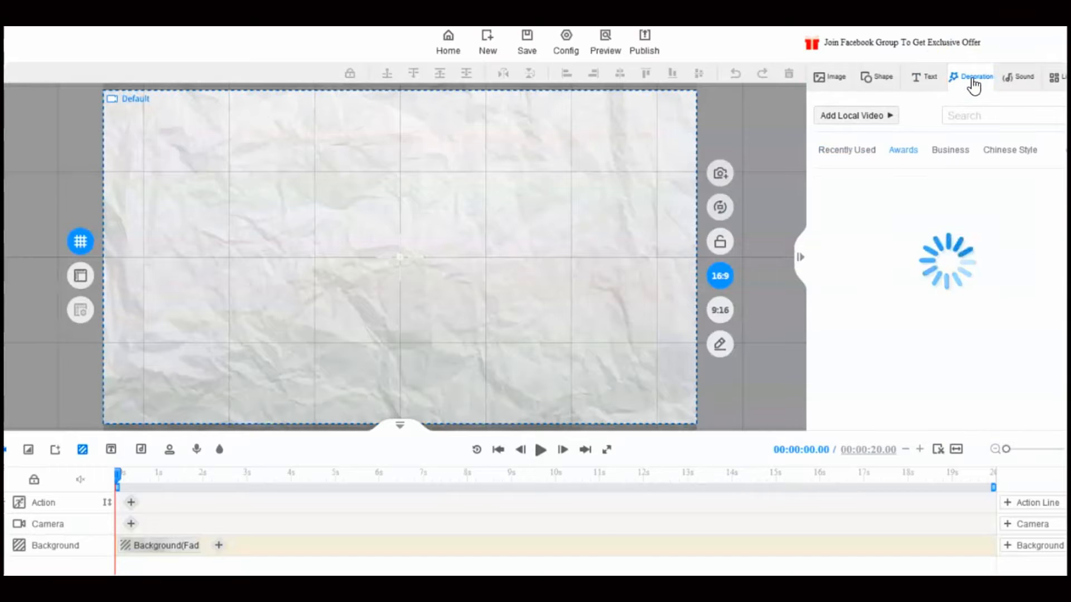
click(1019, 78)
- Import the wiki audio file from the Catoons folder as a local sound and transcode it for the project
click(857, 124)
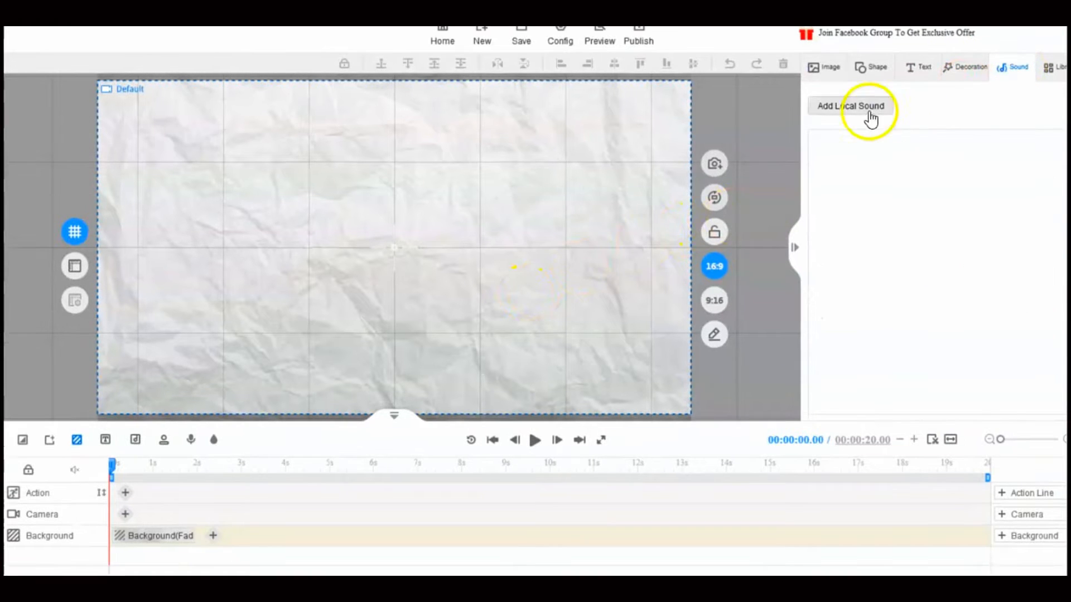
click(854, 120)
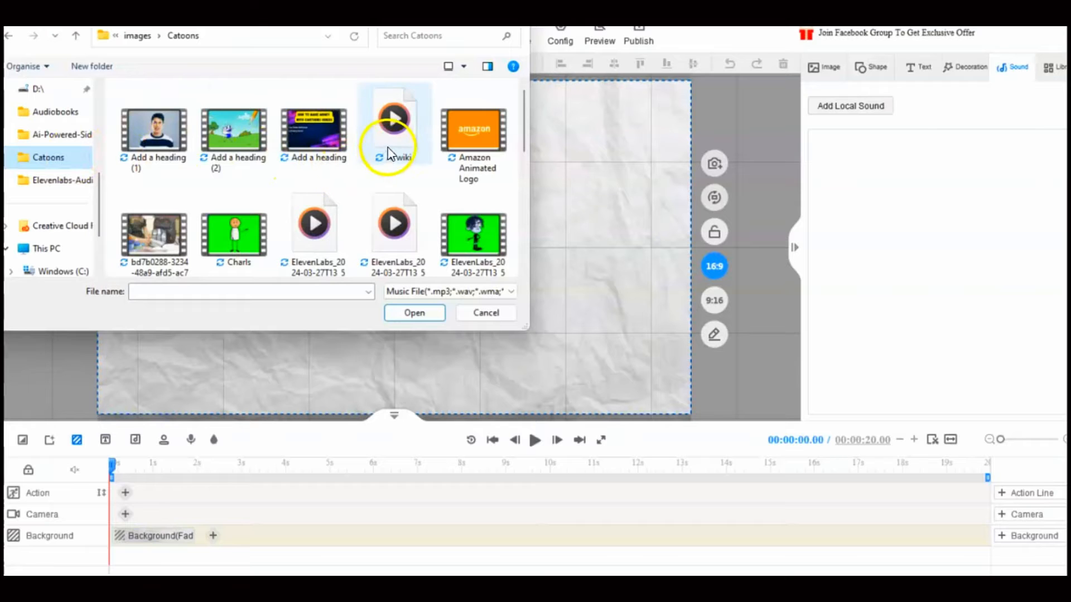
click(397, 135)
click(413, 311)
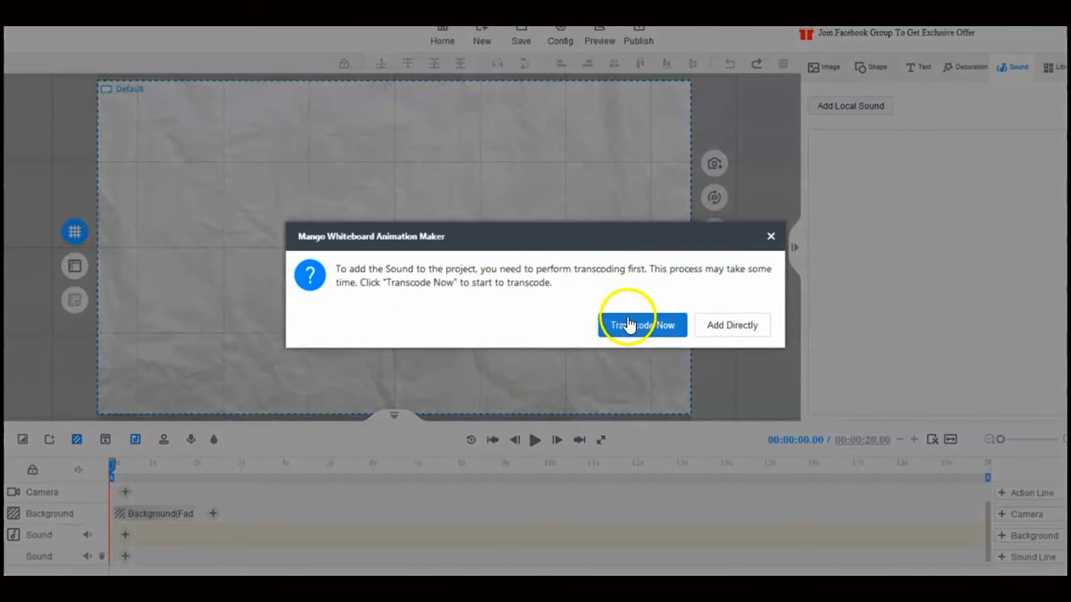
click(629, 330)
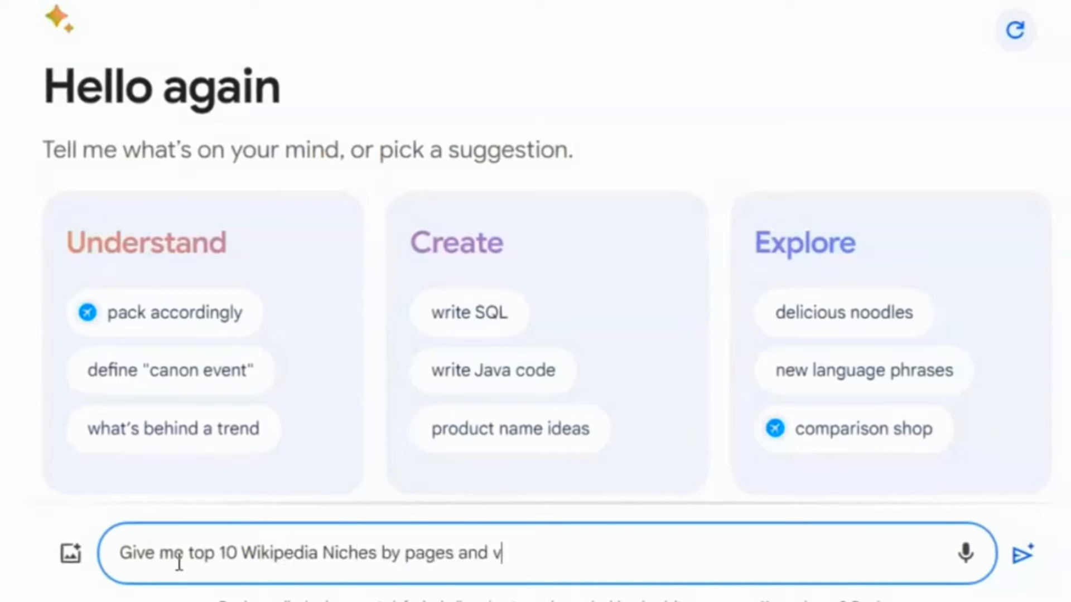
- In the AI chat, submit "Give me top 10 Wikipedia Niches by pages and view count" and review the table, highlighting Science
text(nt)
key(Return)
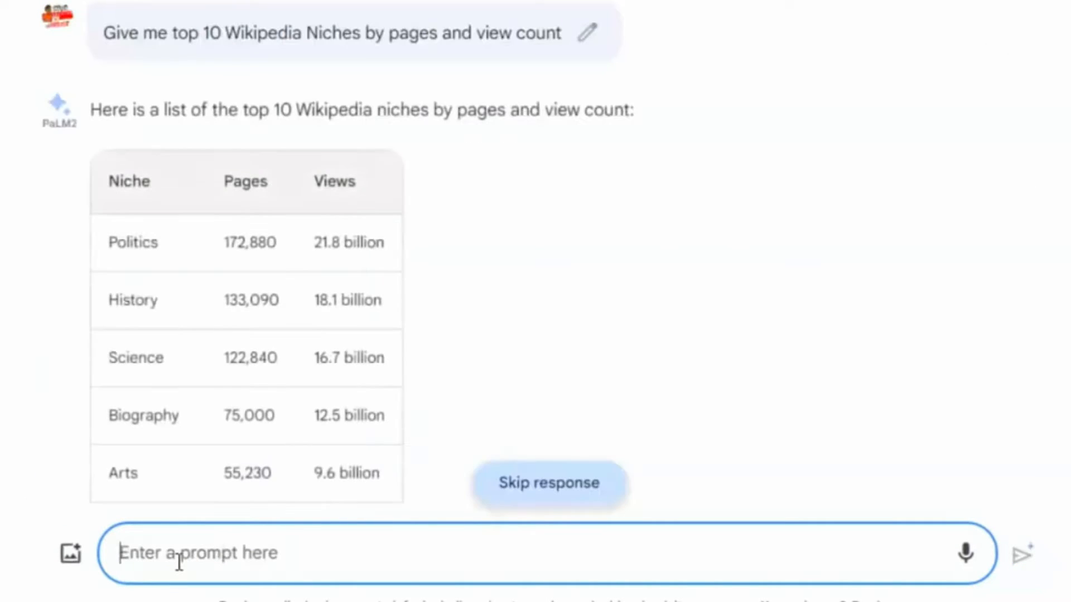
scroll(400, 409, down, 3)
scroll(400, 411, down, 5)
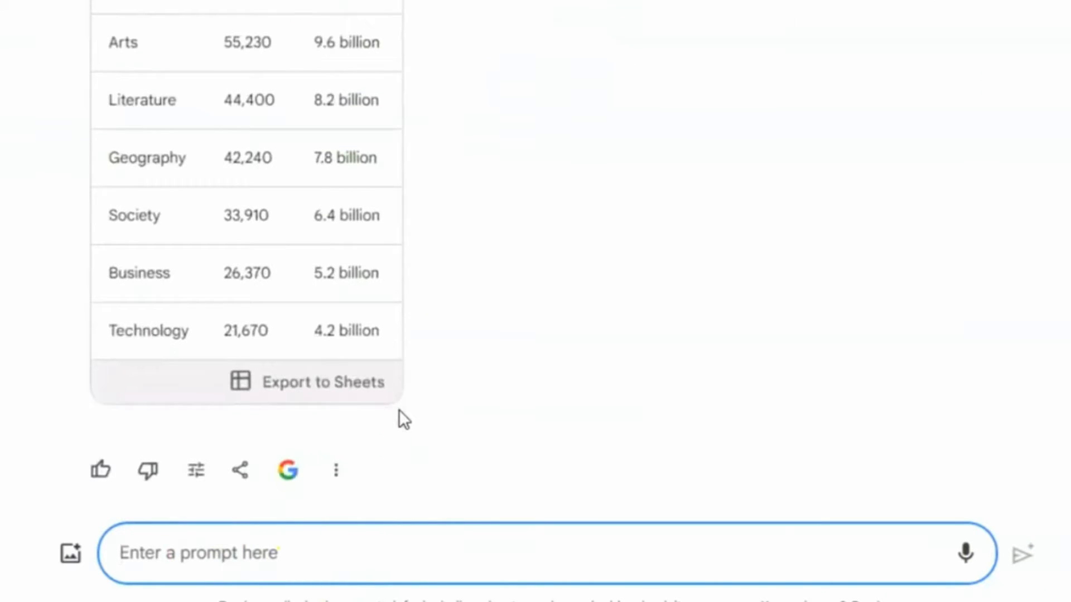
scroll(608, 370, down, 3)
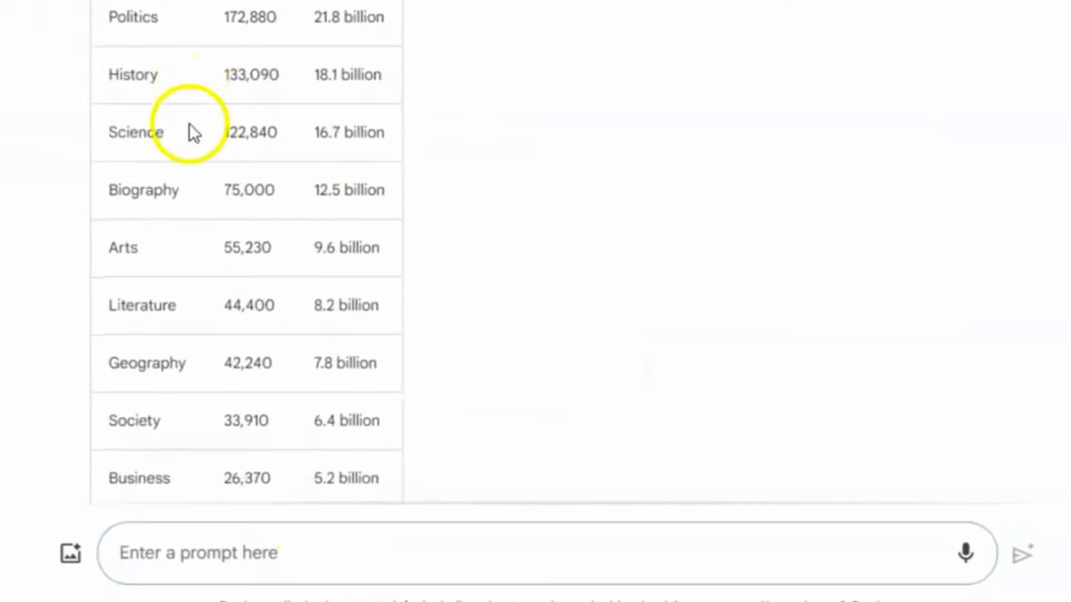
double_click(107, 134)
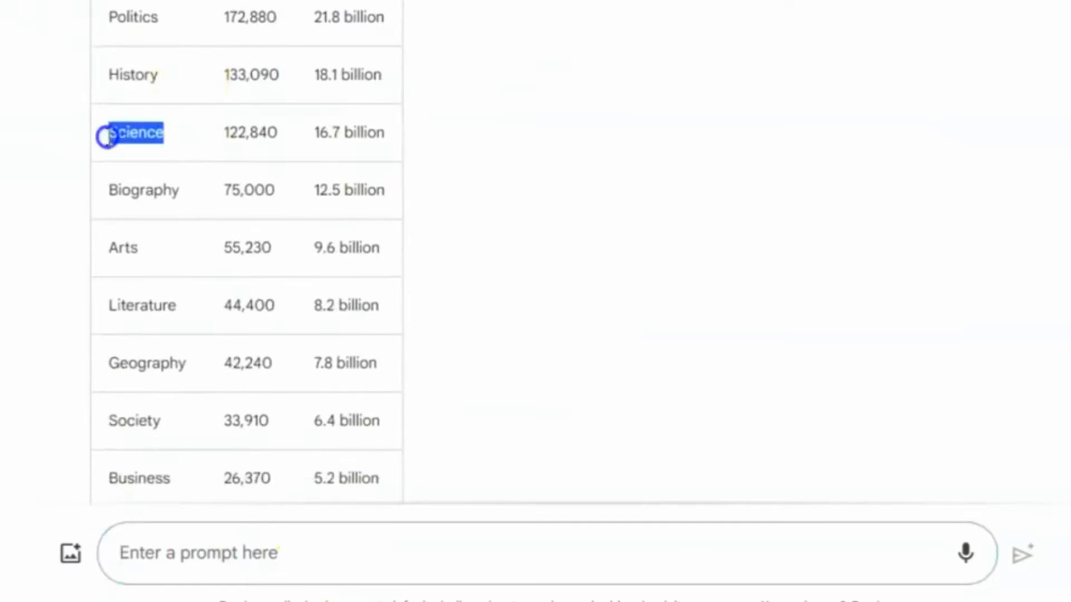
click(429, 155)
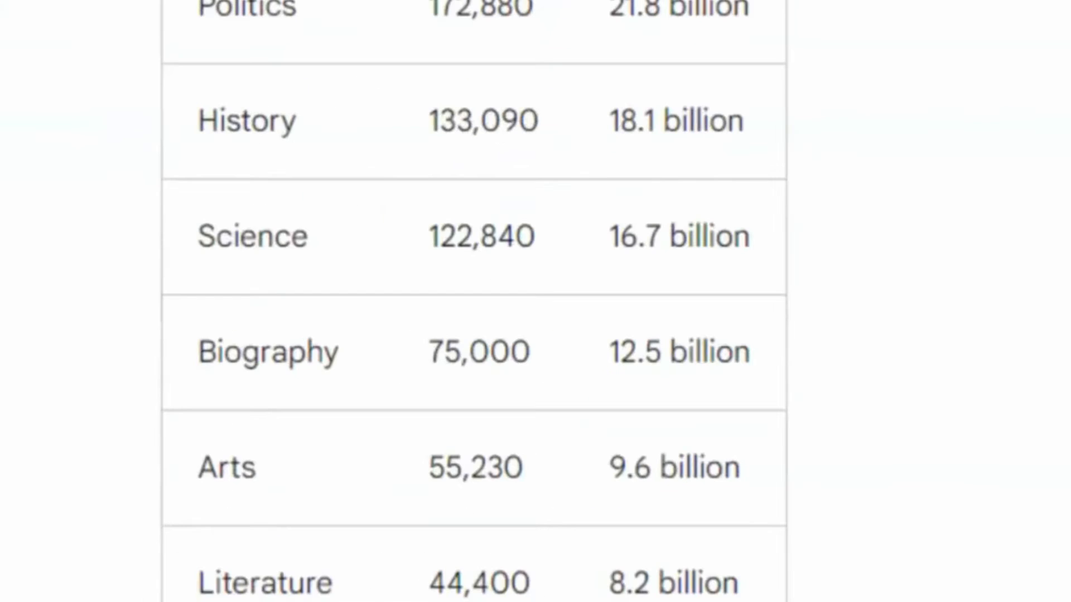
- Submit the prompt "top 10 science articles on Wikipedia" to the AI chat
click(290, 549)
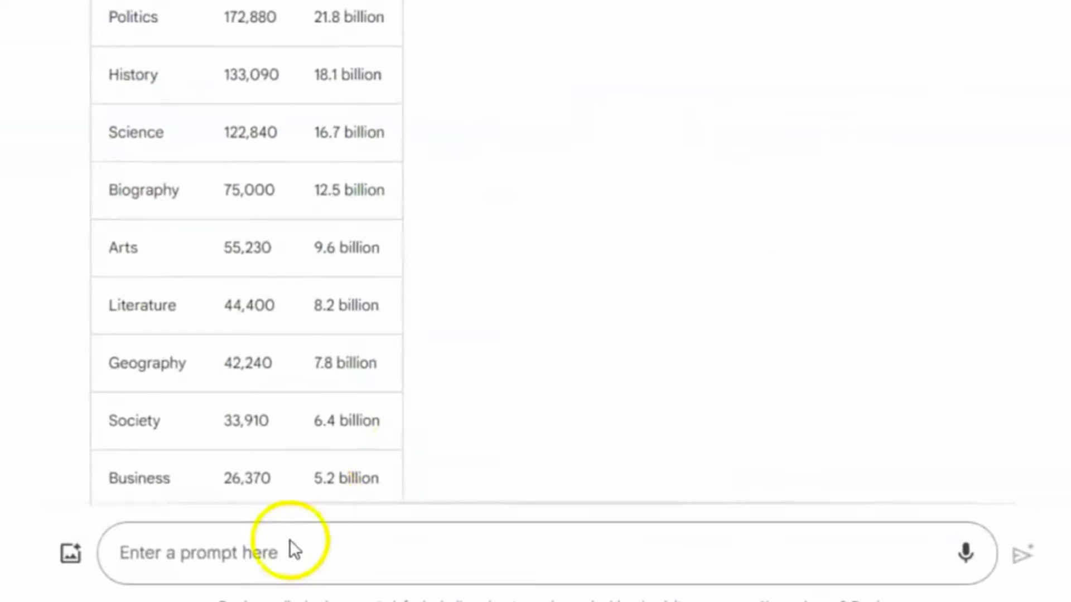
text(to)
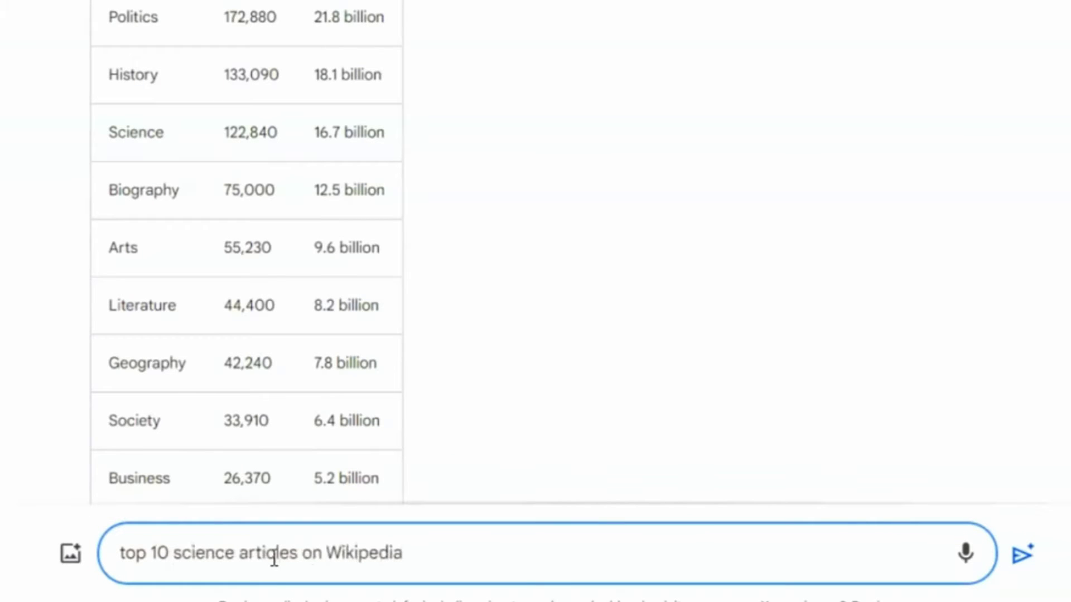
click(160, 326)
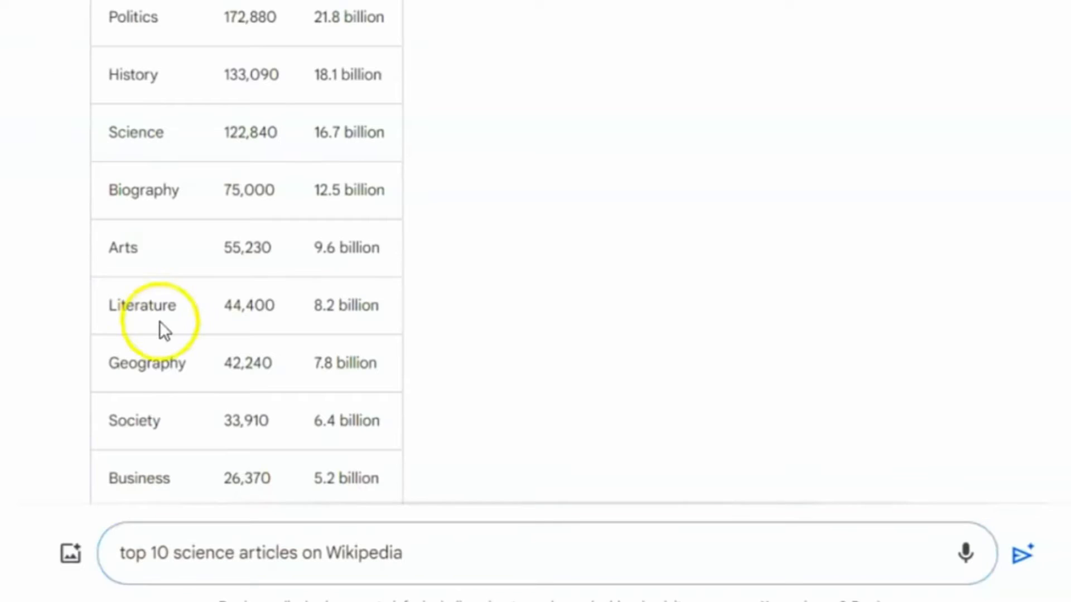
scroll(160, 329, up, 3)
scroll(232, 330, down, 7)
click(1025, 564)
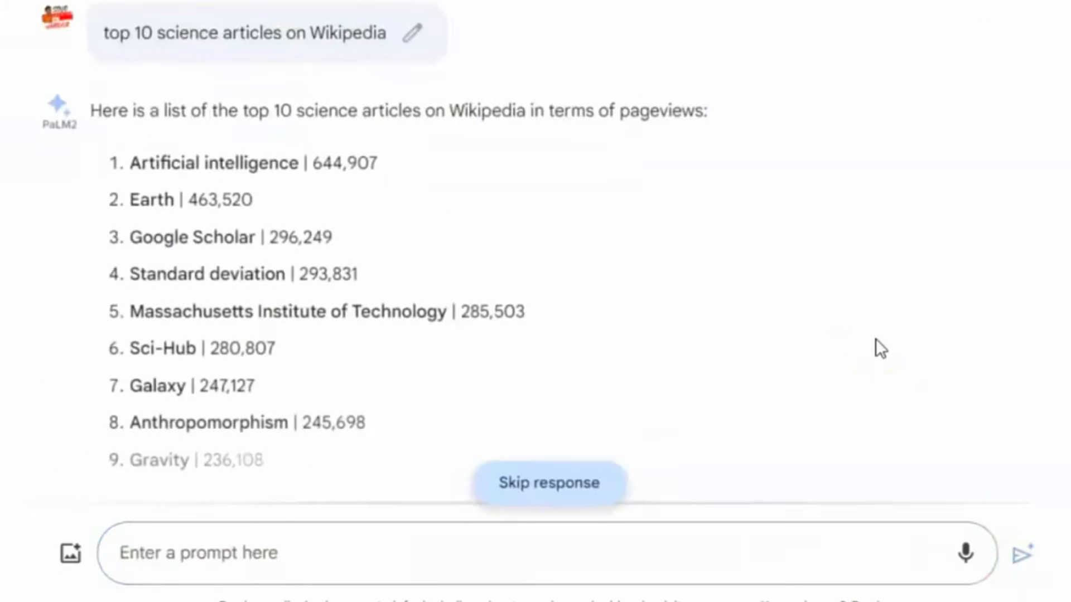
- Highlight Artificial intelligence in the chatbot's science article list, and open the Artificial intelligence article on Wikipedia
scroll(714, 187, down, 2)
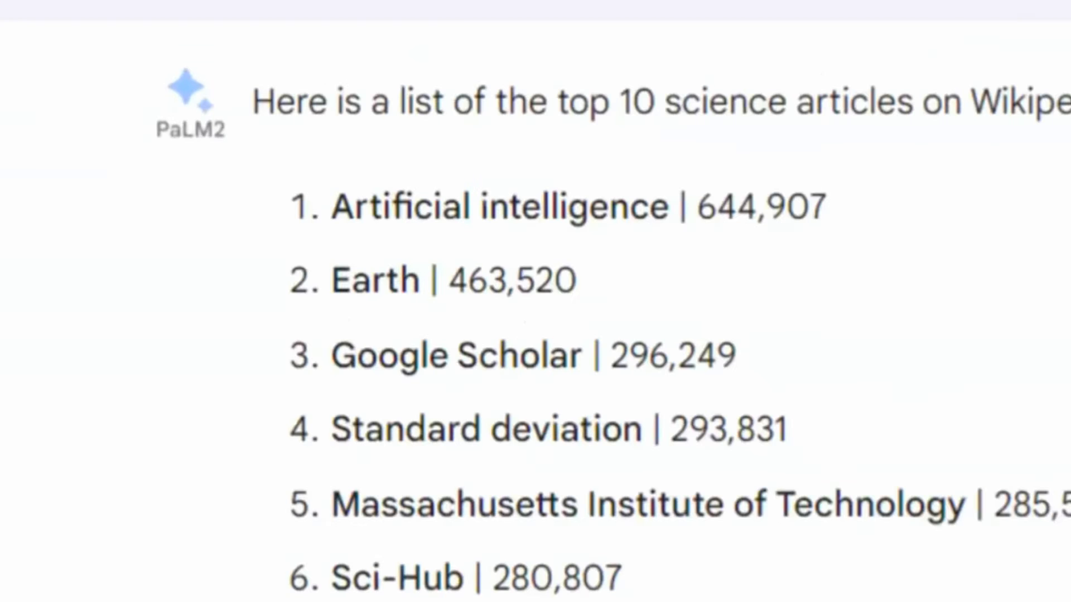
drag(675, 206, 328, 206)
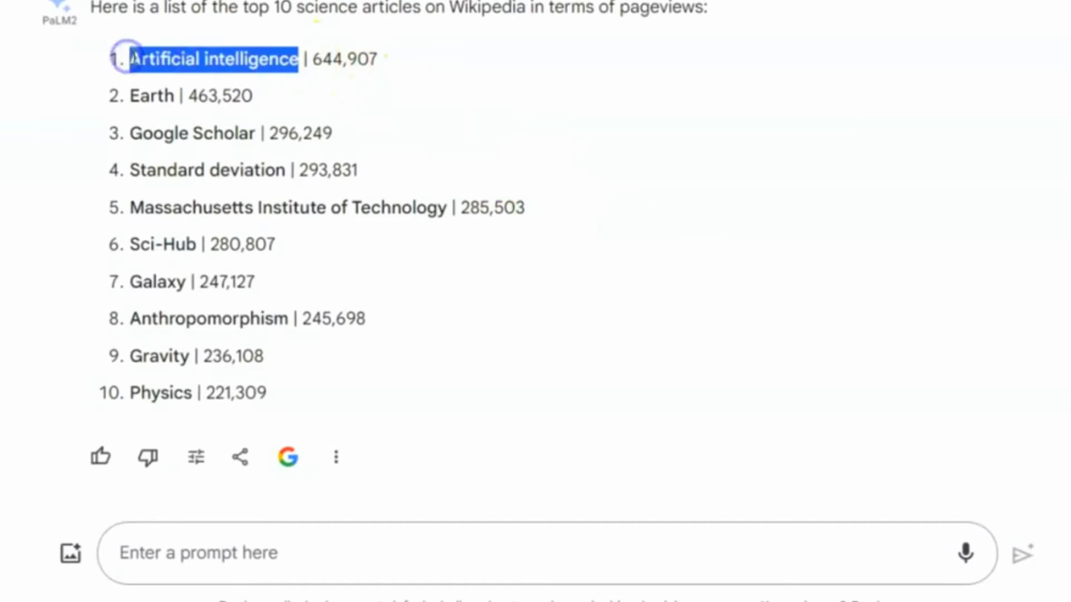
click(259, 5)
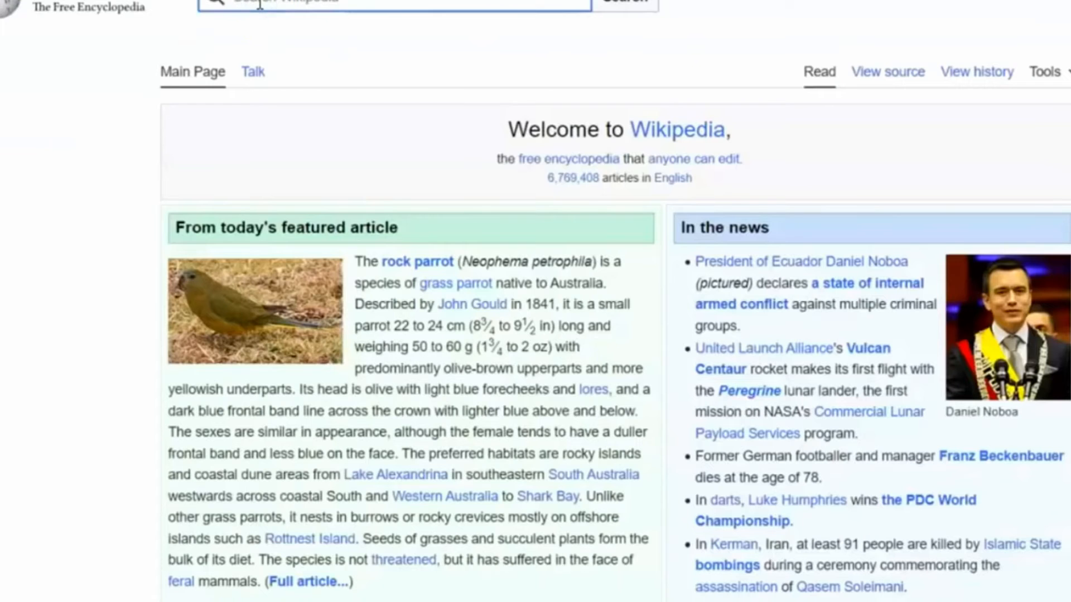
text(At)
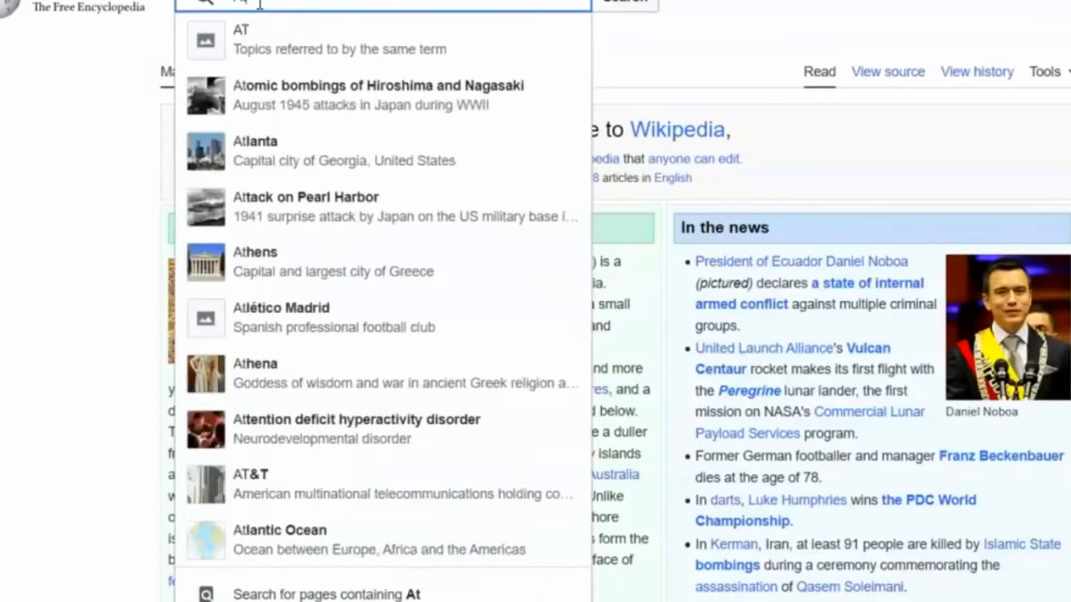
text(ificial Inteli)
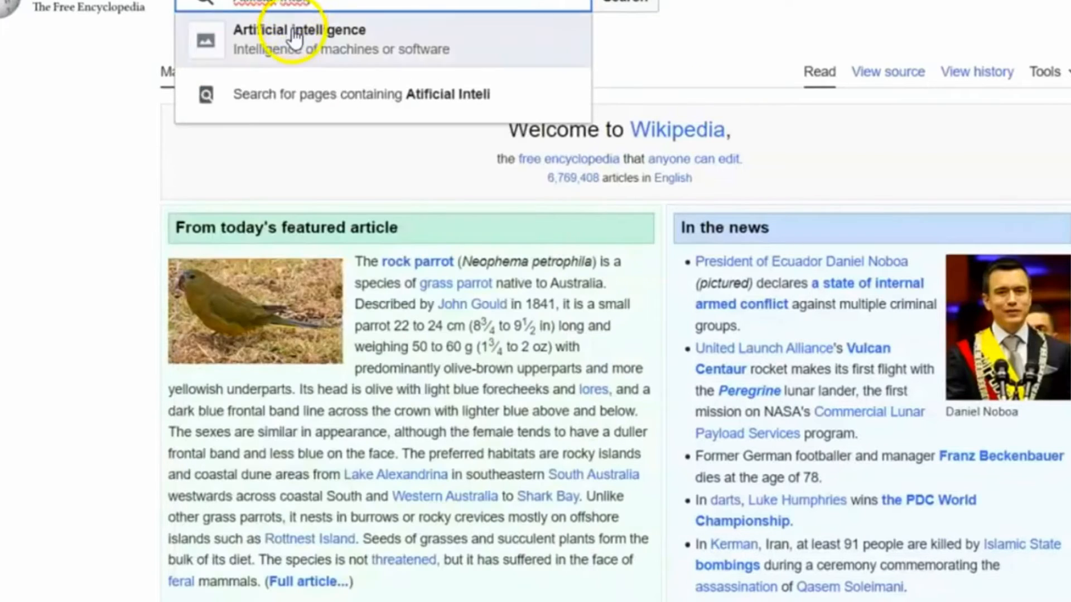
click(295, 32)
- Skim through the Artificial intelligence article on Wikipedia and copy its web address
scroll(494, 209, down, 20)
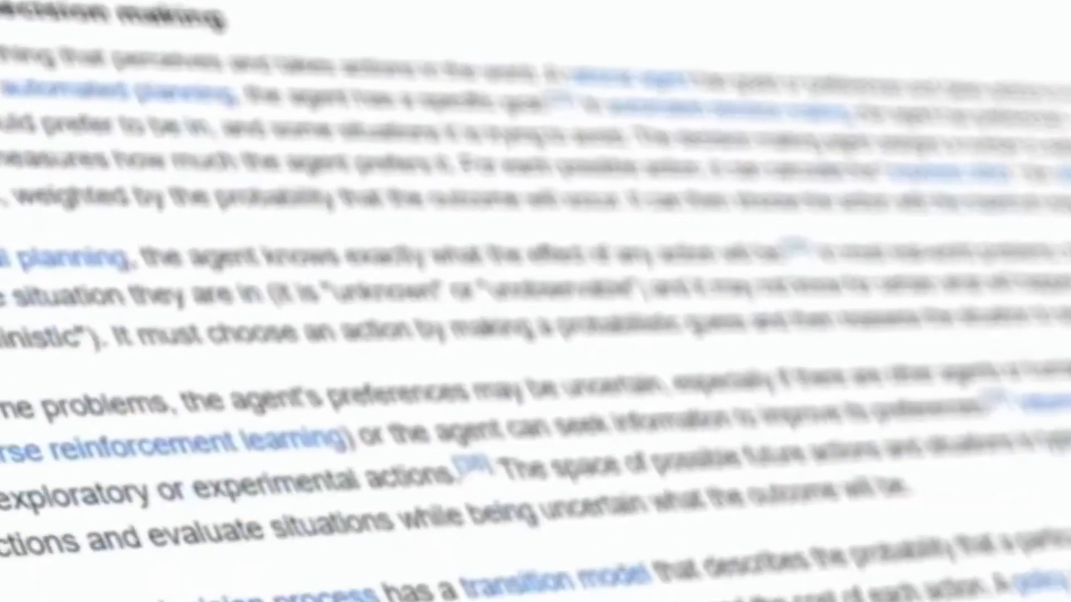
scroll(535, 301, down, 20)
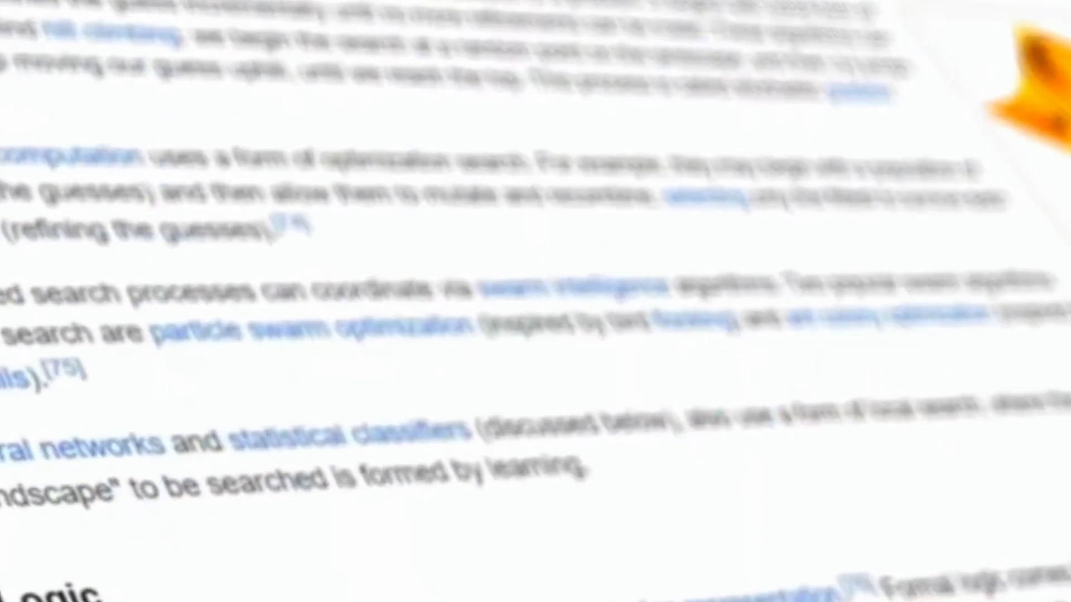
scroll(536, 301, down, 10)
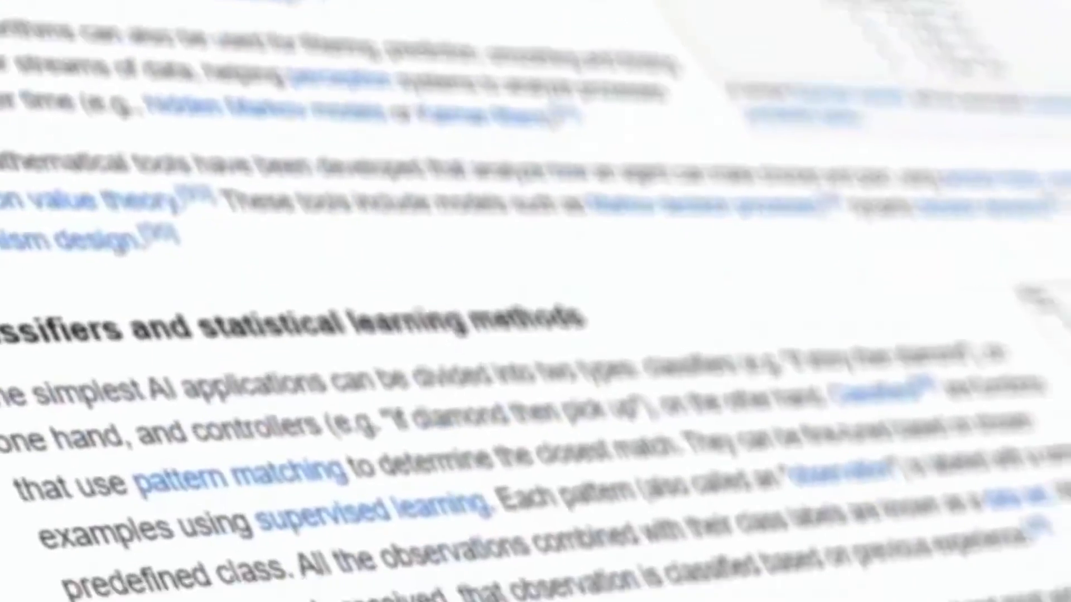
scroll(536, 301, down, 5)
scroll(535, 301, down, 20)
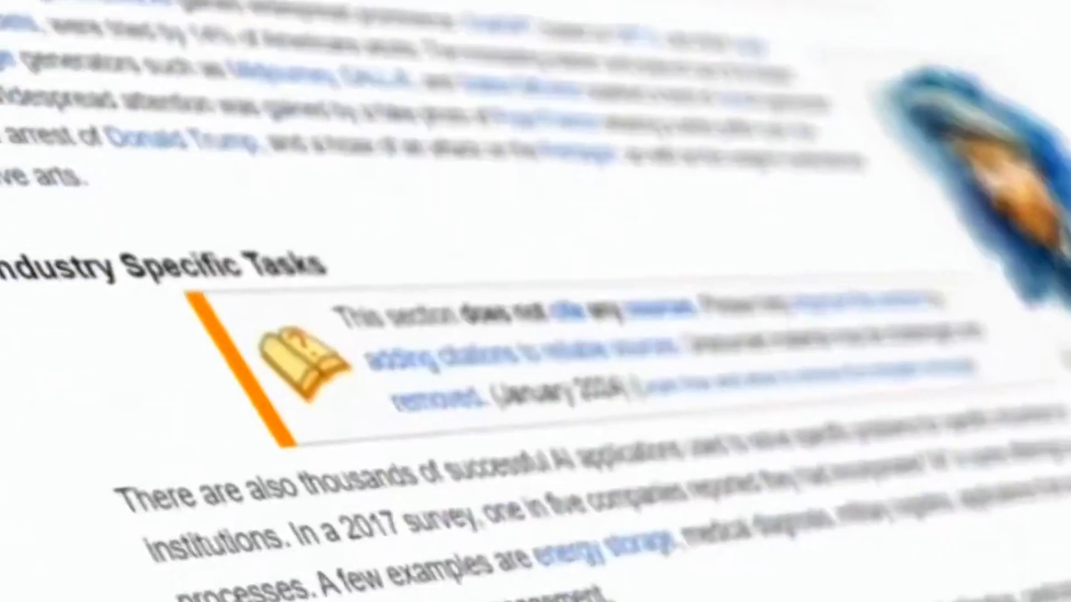
scroll(535, 302, down, 20)
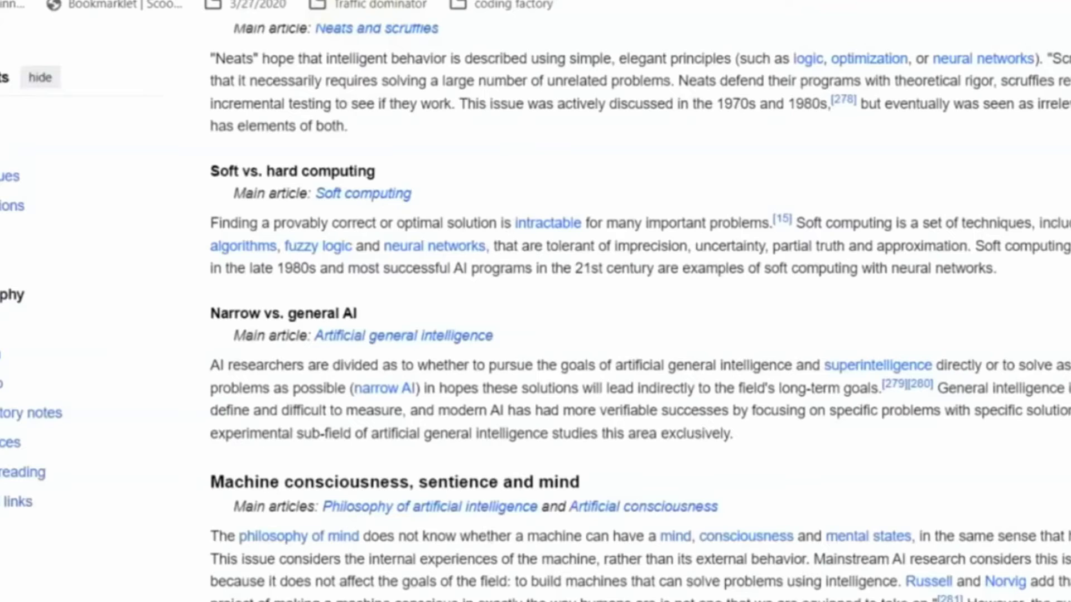
right_click(310, 7)
click(359, 159)
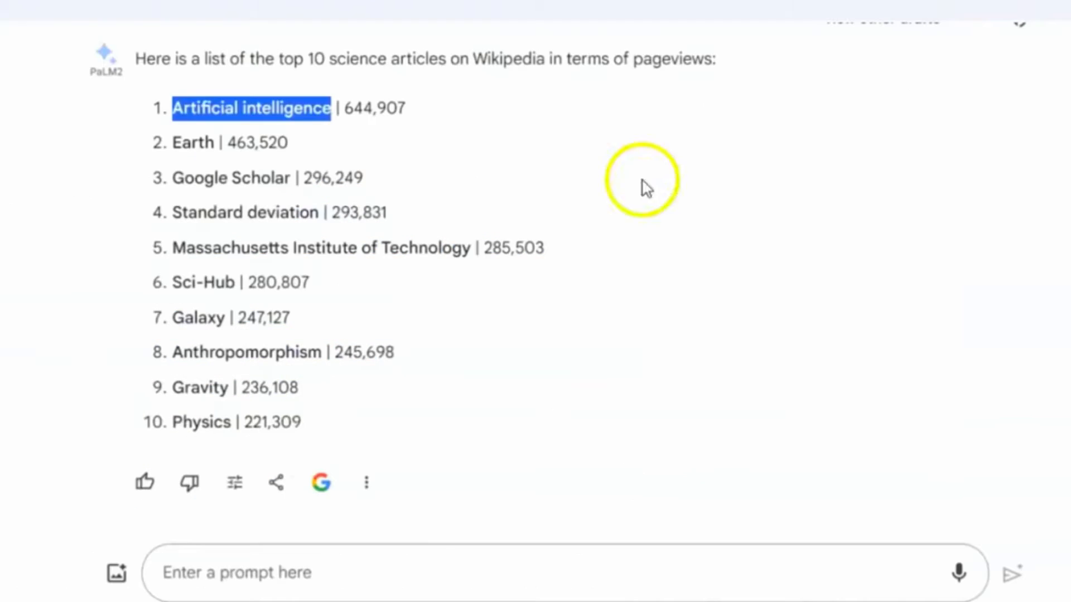
- Back in the AI chat, start a prompt with "Analyze this link" followed by the Artificial intelligence article's URL
click(345, 576)
text(Analyze th)
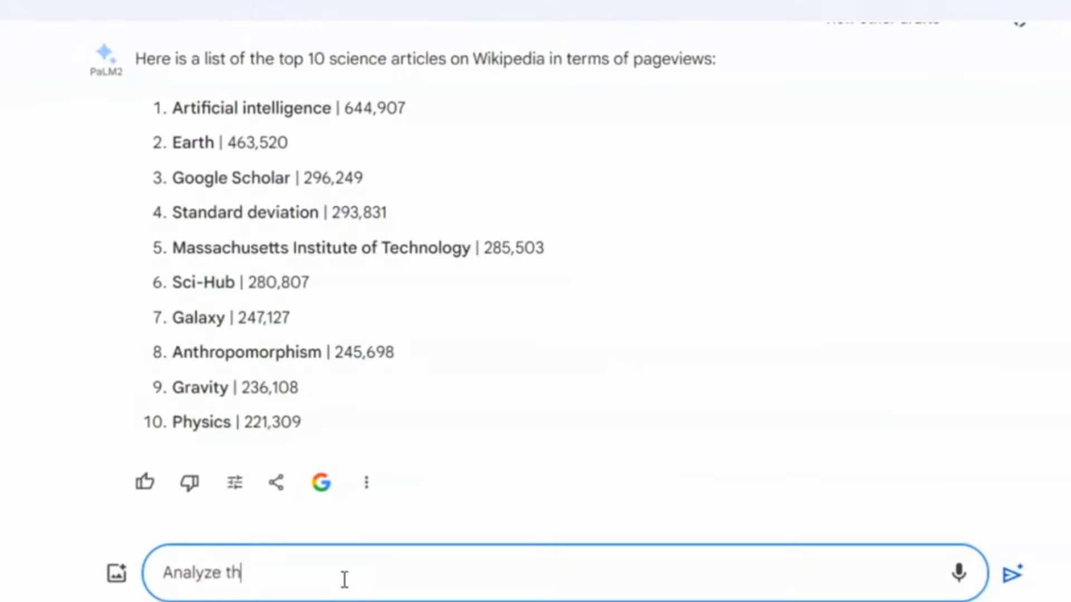
text(is link)
key(ctrl+v)
click(283, 574)
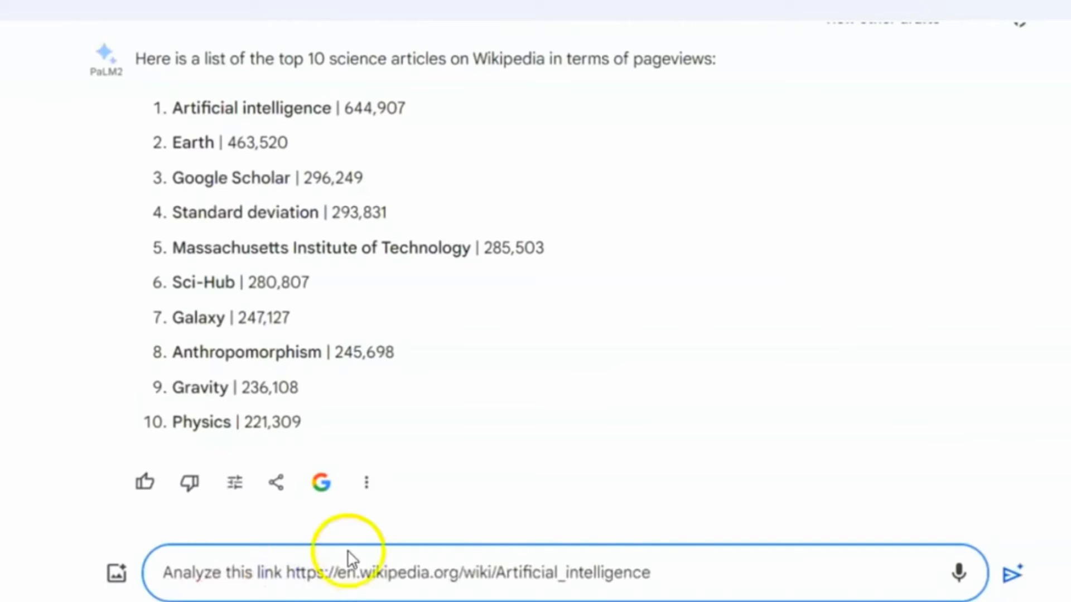
click(96, 164)
- Complete the prompt with "then turn it into a a punchy and engaging youtube video script that is under 1000 words." and submit it
click(661, 575)
text(then )
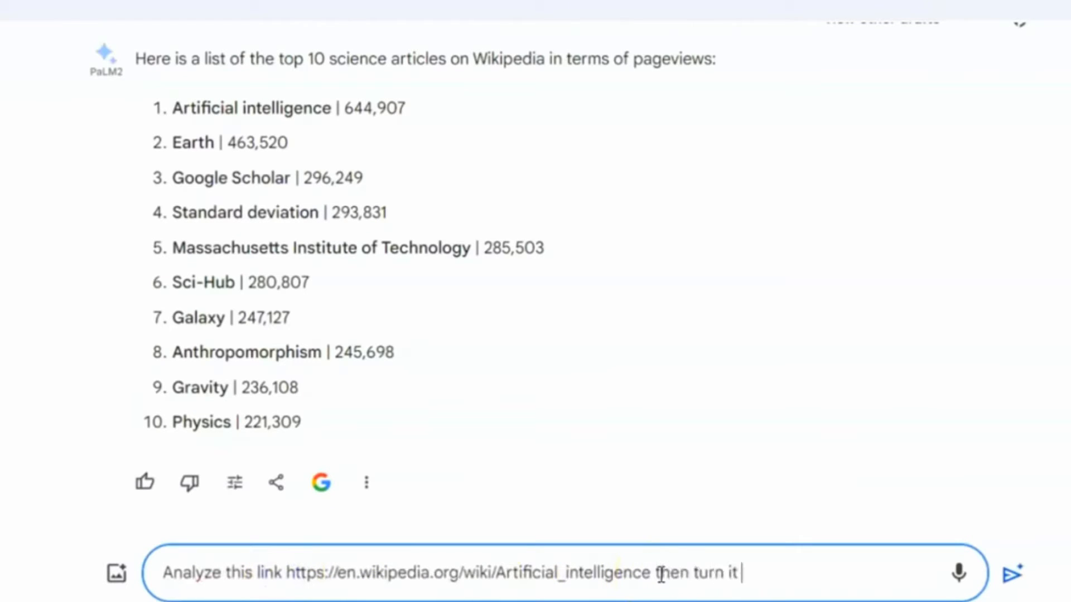
text(turn it into a)
key(ctrl+v)
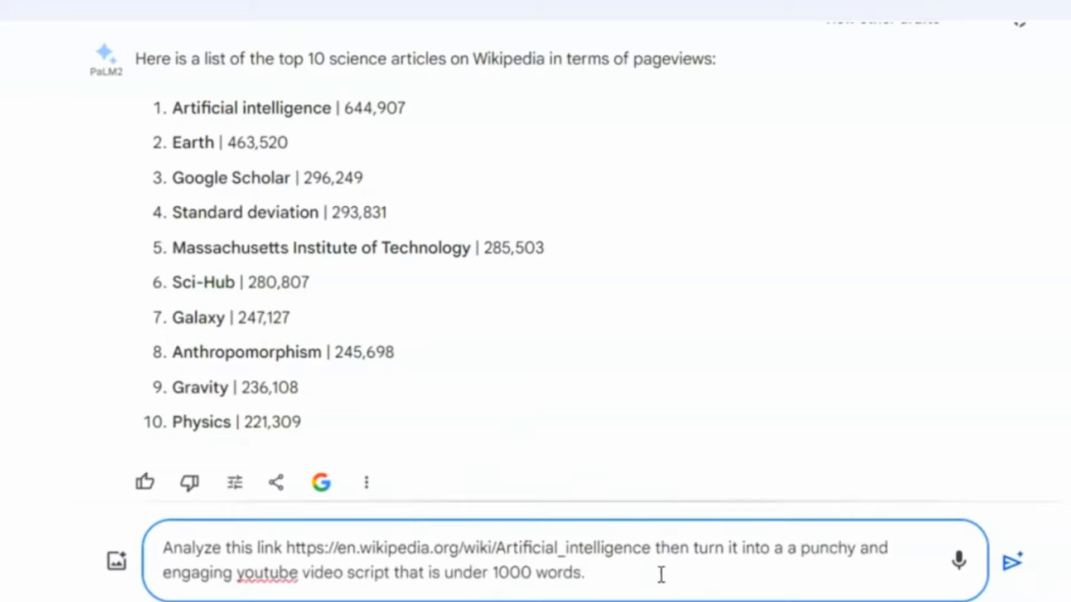
click(526, 363)
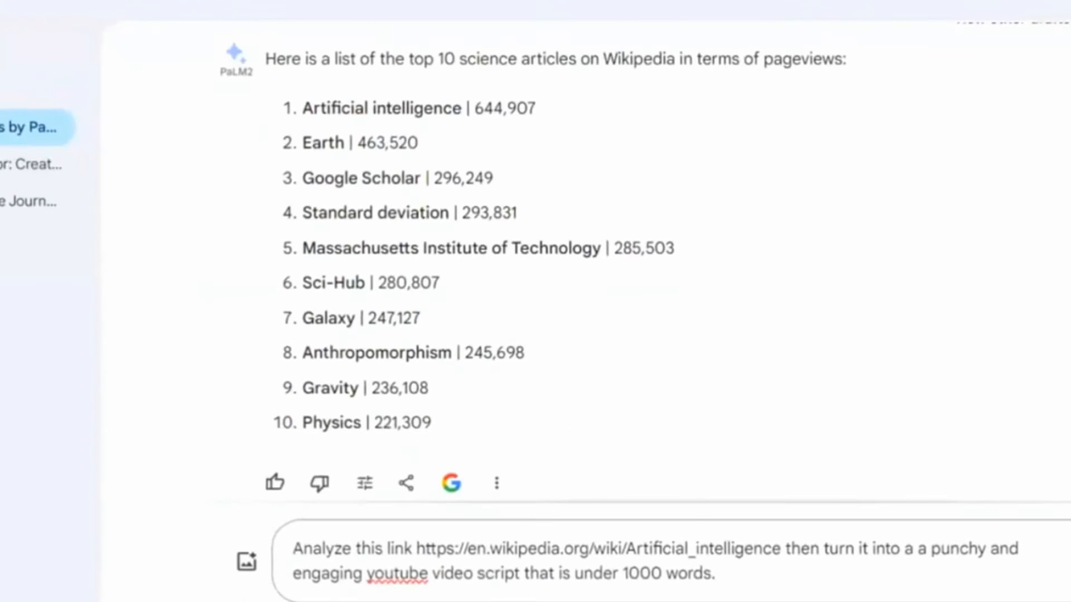
click(997, 543)
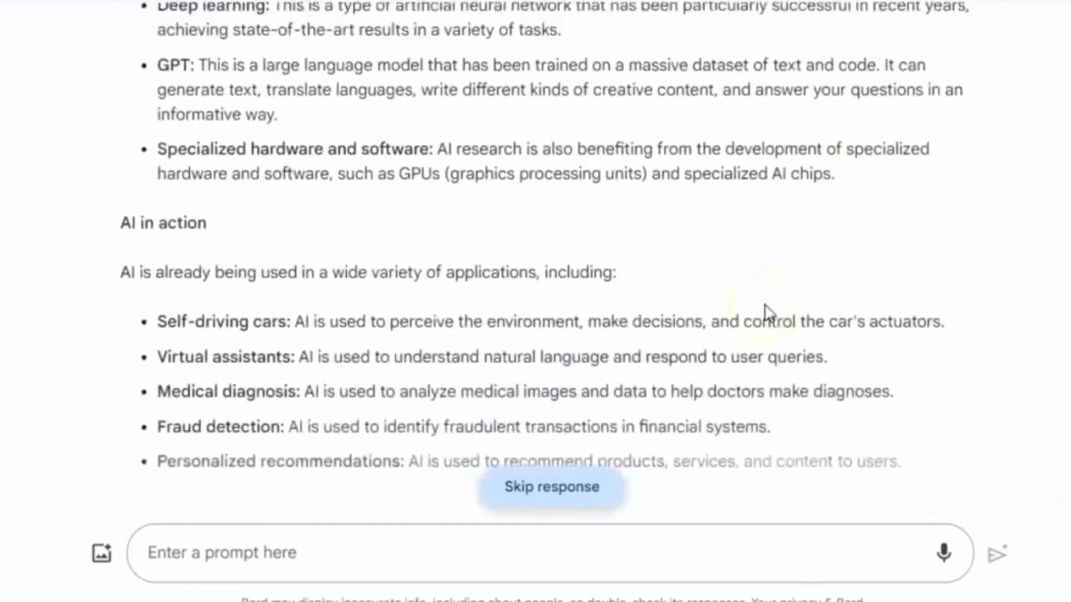
- Review the generated video script, from the intro through the goals and techniques of AI research
scroll(765, 311, up, 20)
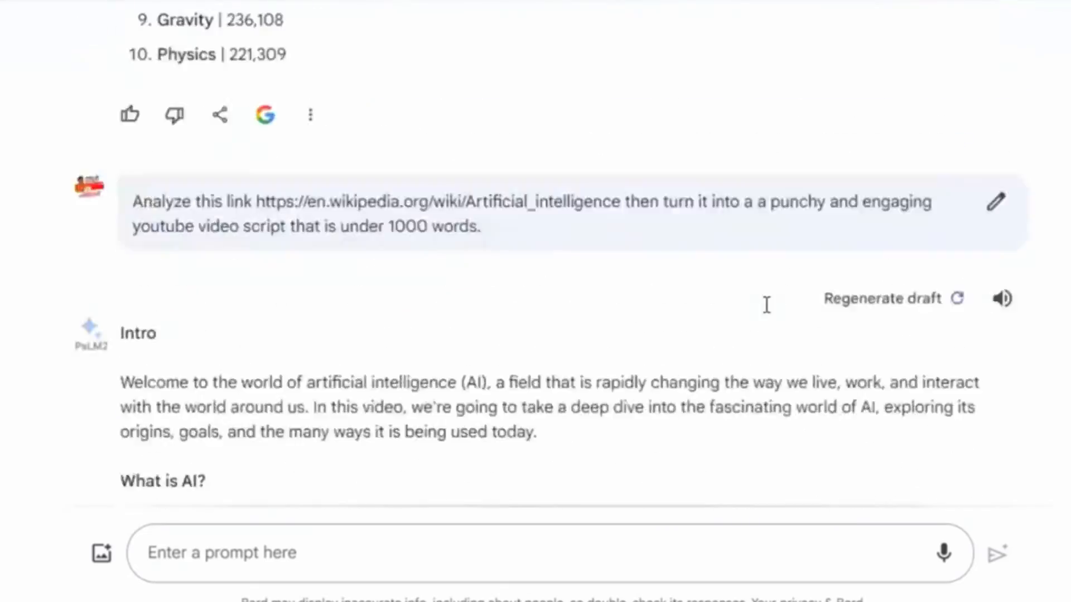
scroll(767, 305, down, 15)
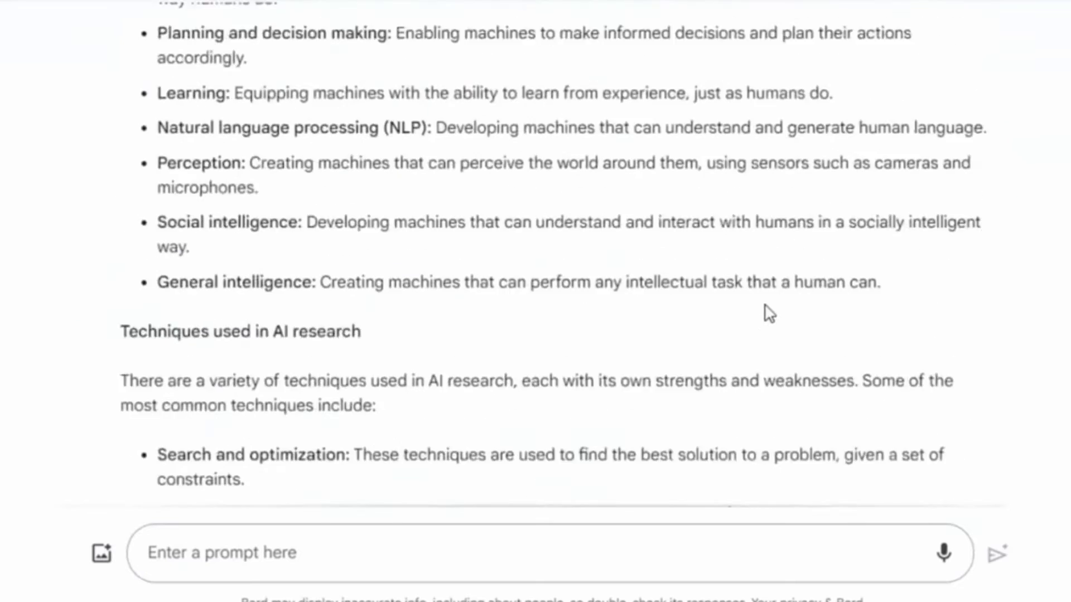
scroll(769, 313, up, 10)
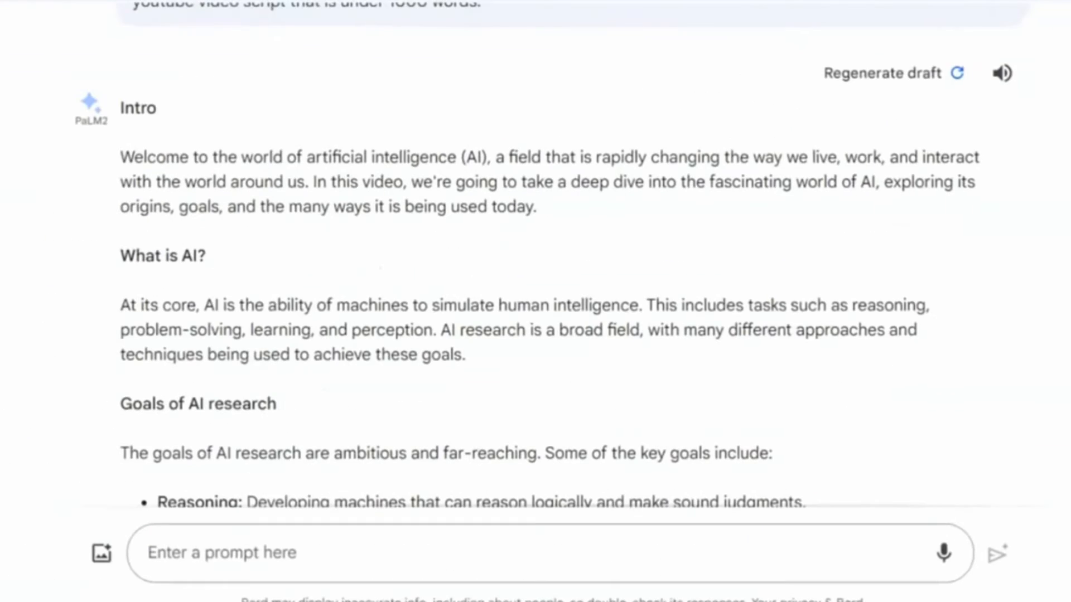
scroll(544, 314, down, 10)
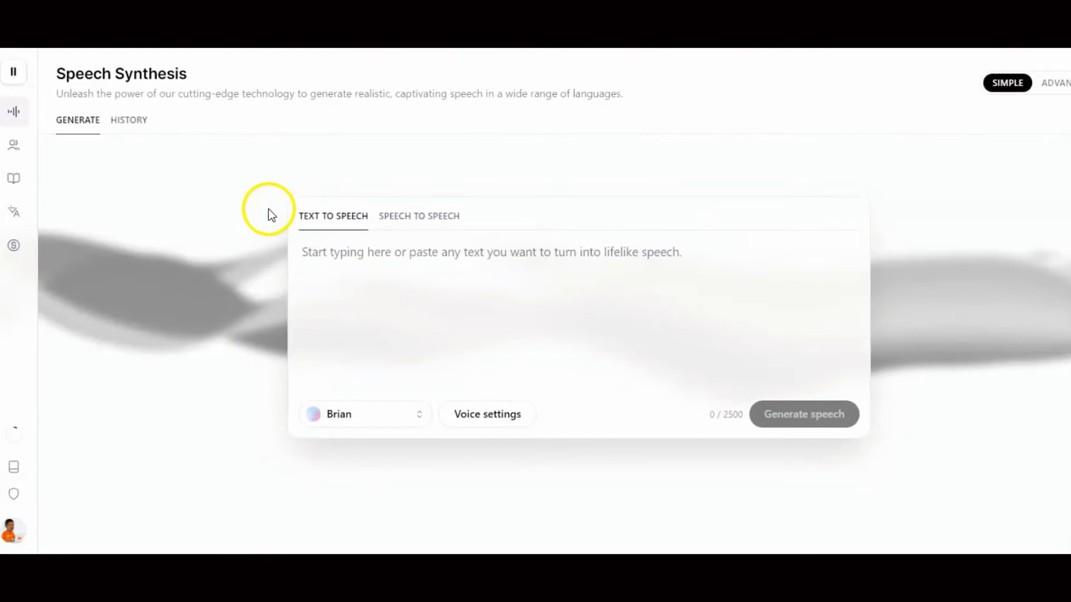
- In ElevenLabs Speech Synthesis, browse the text-to-speech voices and select Brian
click(335, 221)
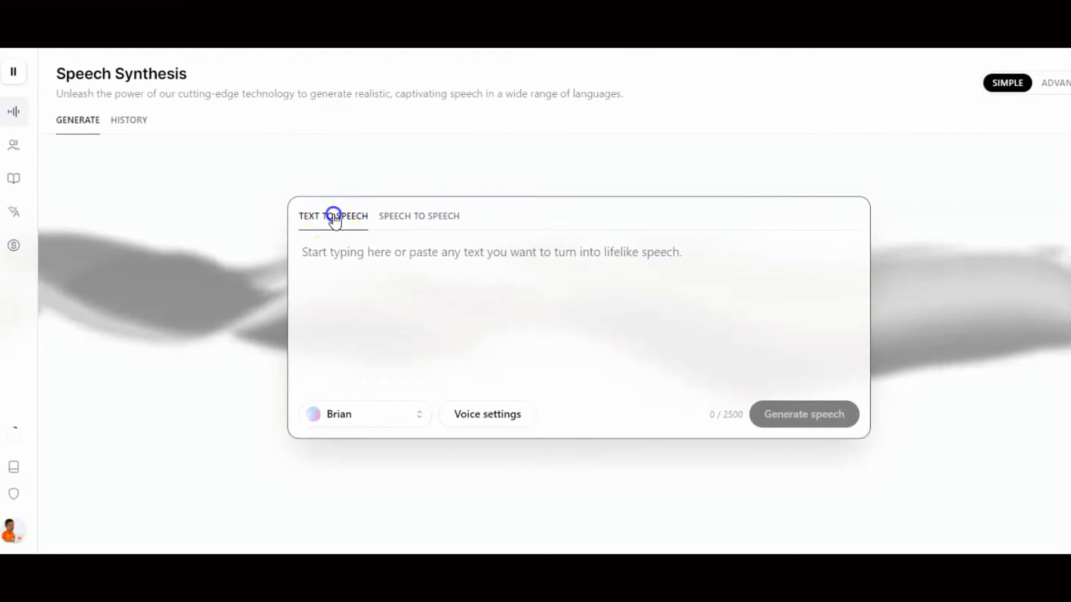
click(346, 413)
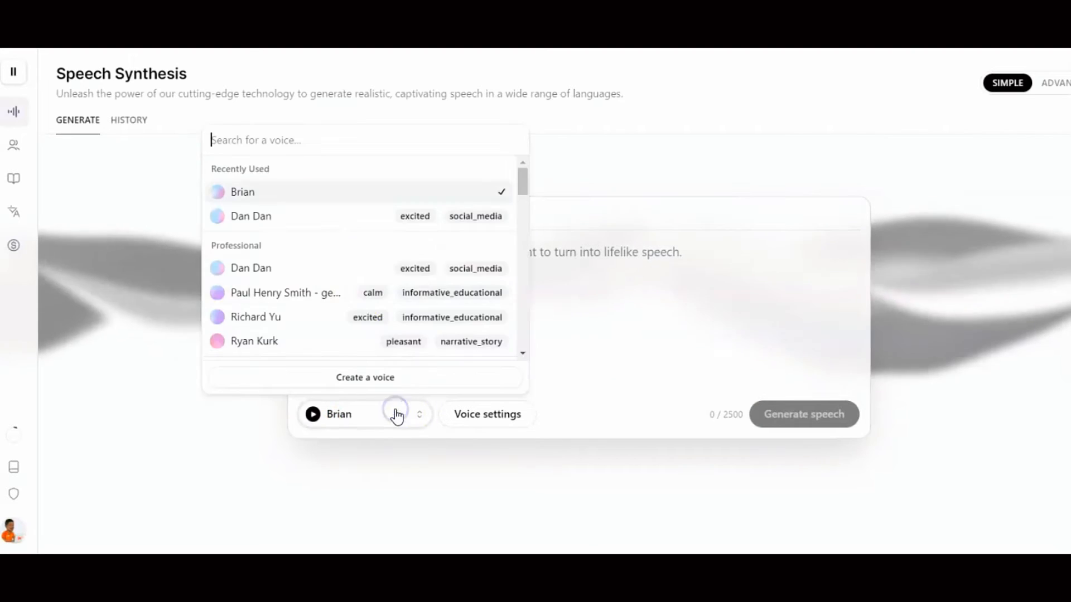
scroll(351, 242, down, 7)
scroll(225, 239, down, 5)
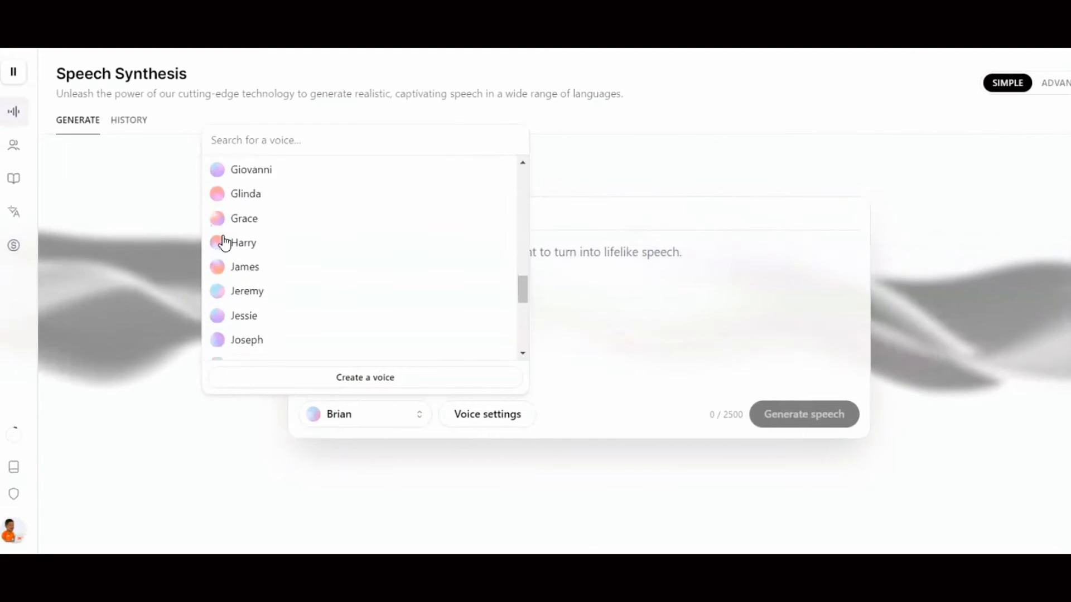
scroll(223, 237, up, 12)
click(252, 198)
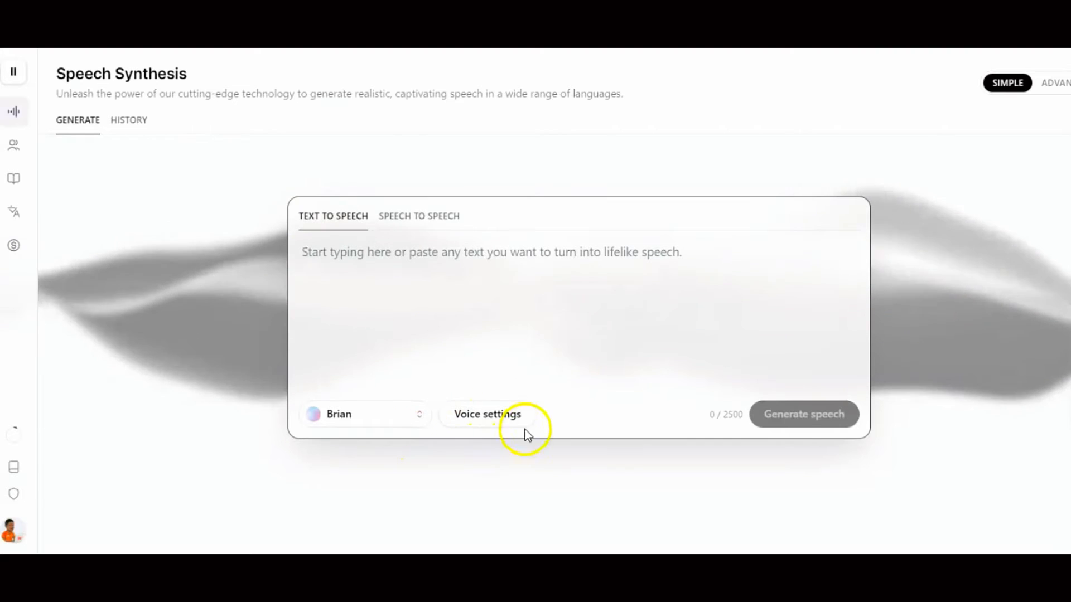
- Generate speech from the script's intro paragraph and save the audio as an MP3 in the Catoons folder
click(409, 310)
text(Welcome to the world of artificial intelligence (AI), a field that is rapidly changing the way we live, work, and interact with the world around us. In this video, we're going to take a deep dive into the fascinating world of AI, exploring its origins, goals, and the many ways it is being used today.)
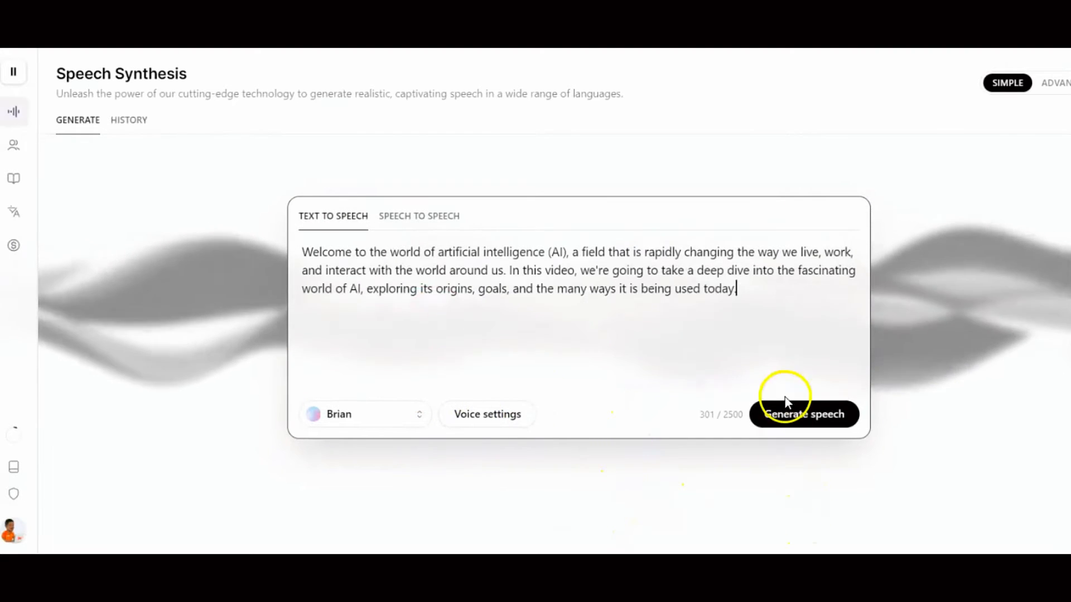
click(788, 418)
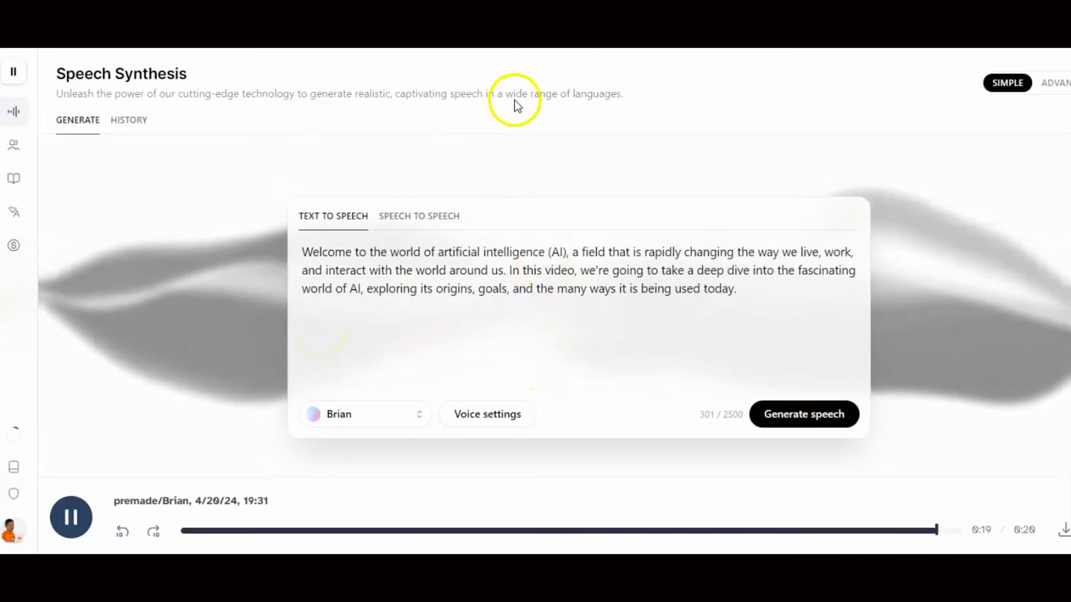
click(1052, 531)
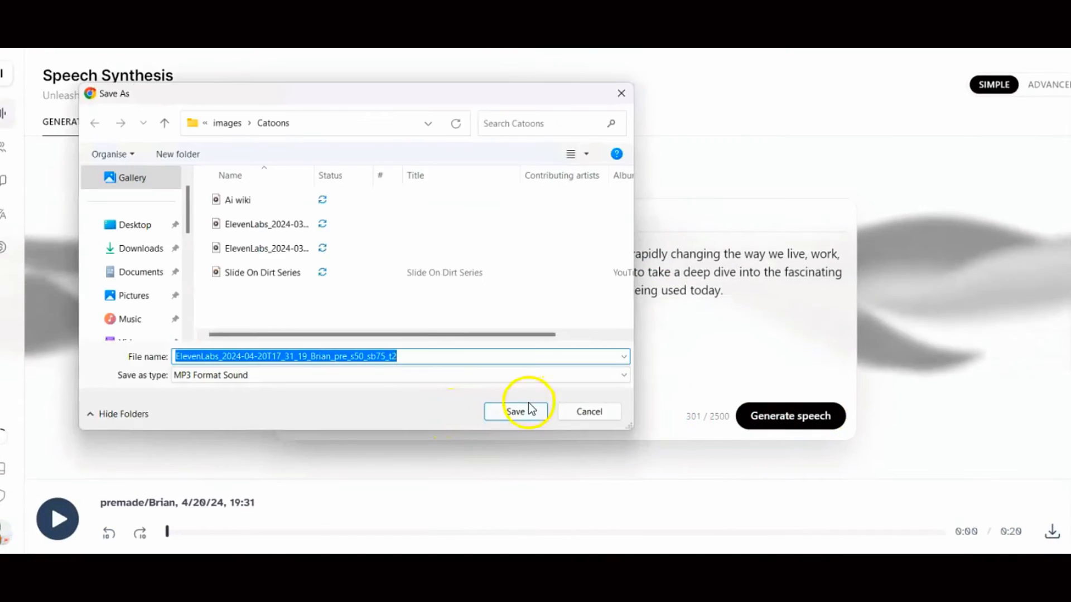
click(519, 409)
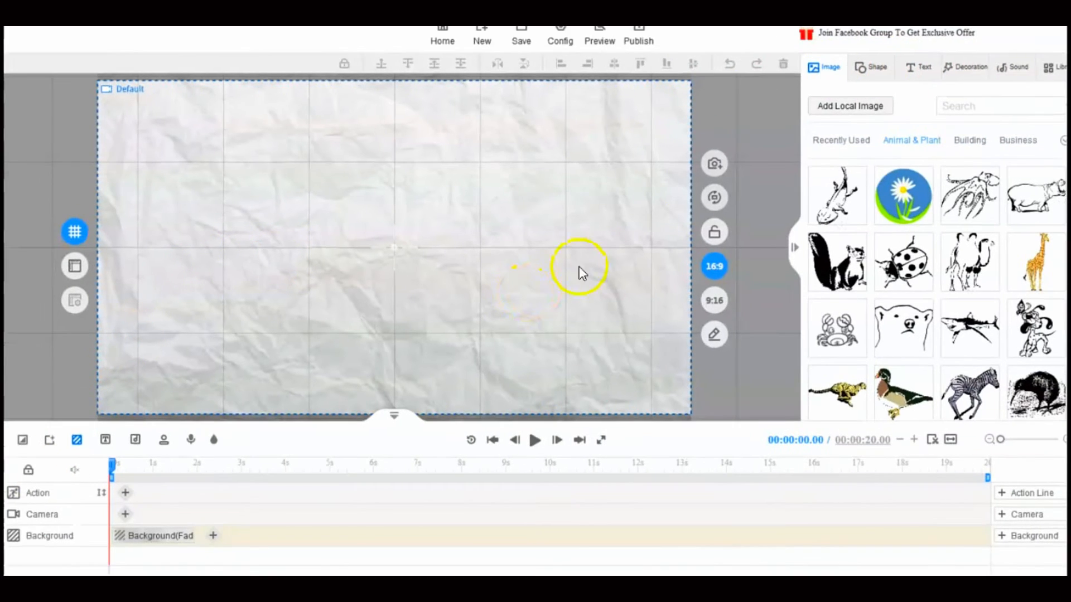
- In Mango Whiteboard Animation Maker, import Ai wiki from the Catoons folder as a local sound and transcode it
click(1018, 77)
click(853, 106)
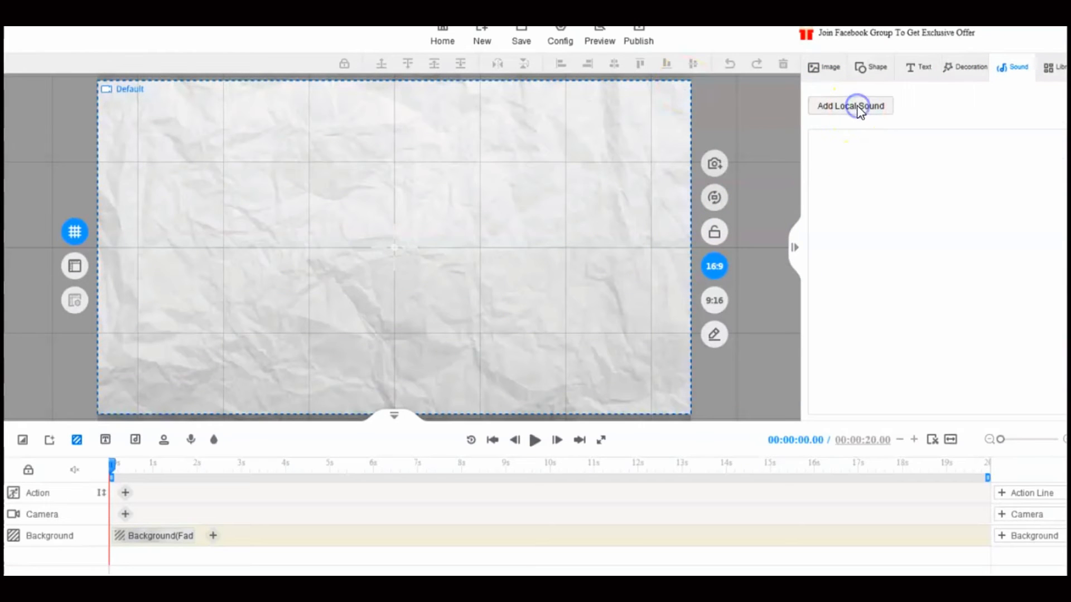
scroll(78, 184, down, 5)
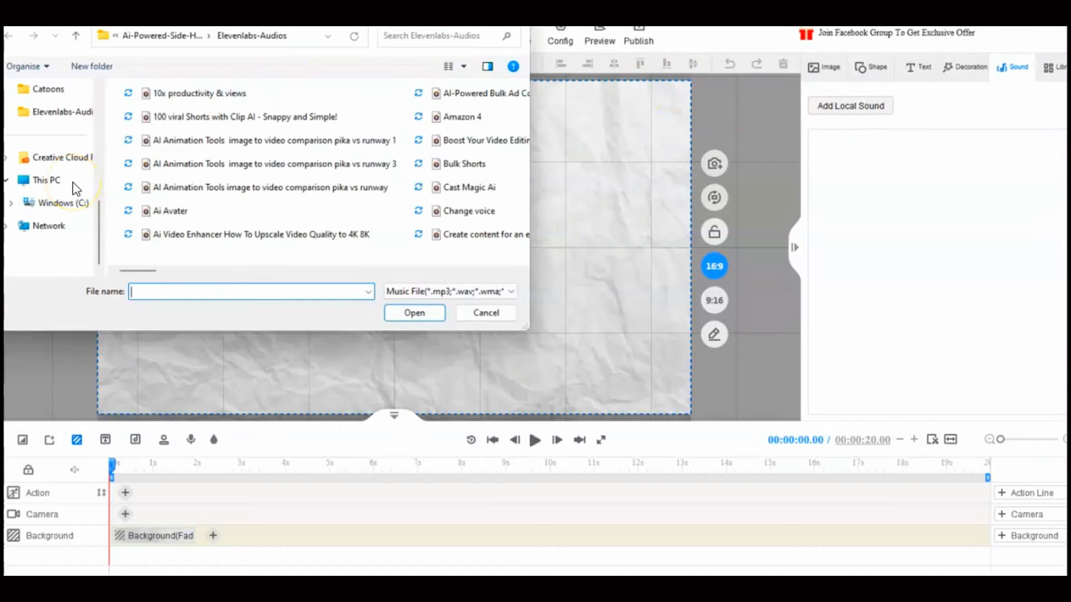
scroll(76, 189, up, 3)
click(58, 158)
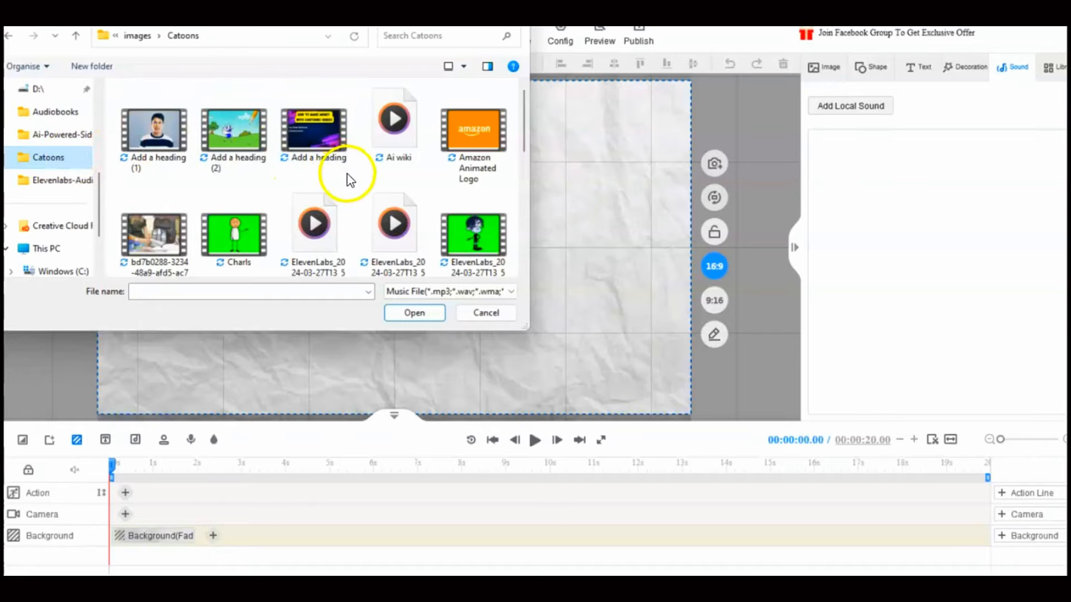
click(392, 136)
click(413, 313)
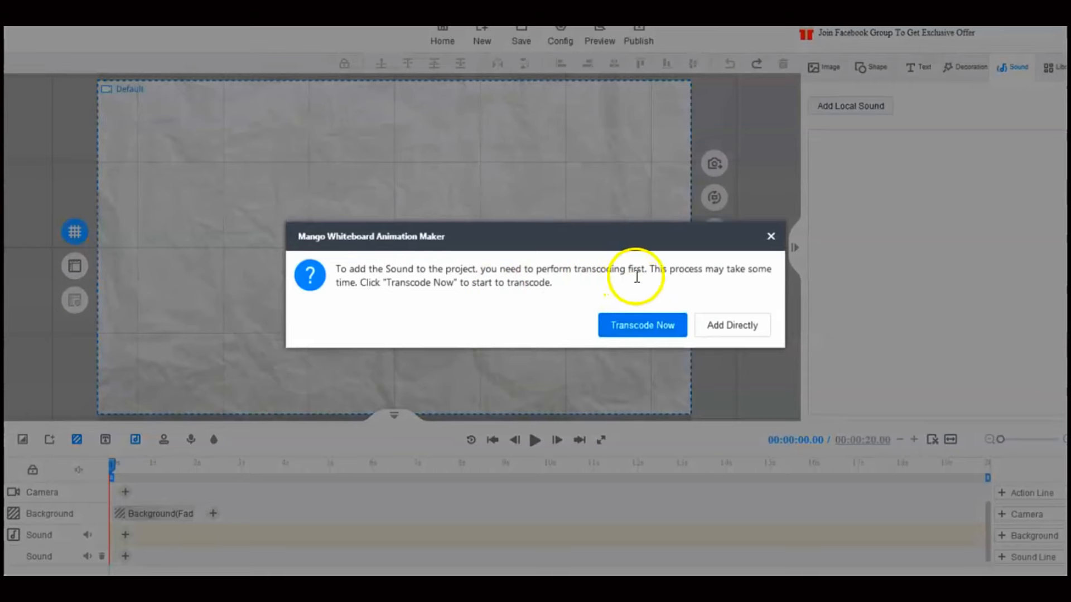
click(628, 326)
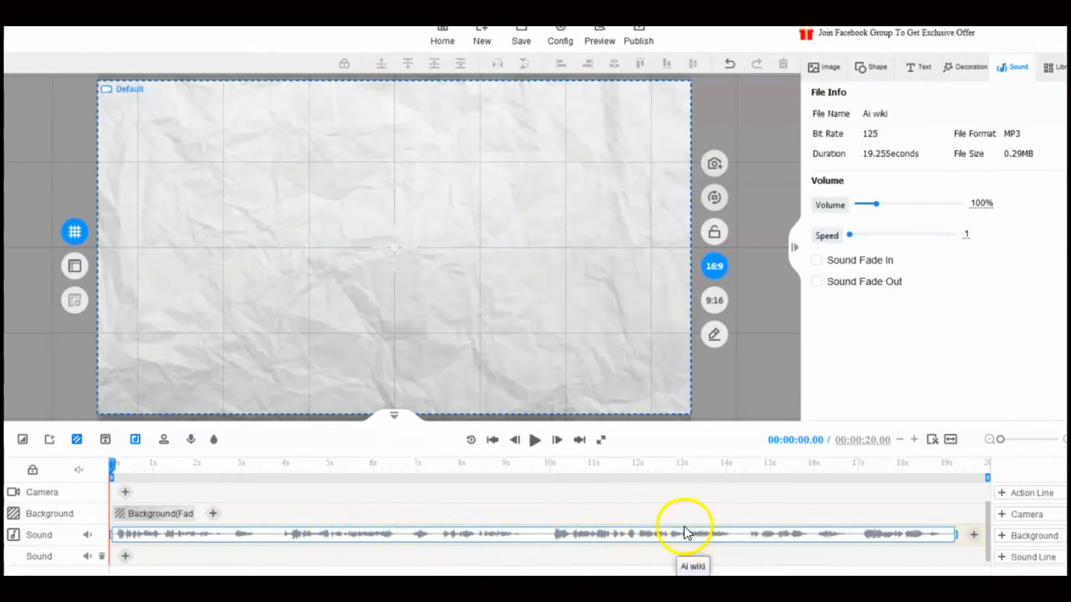
- Add the text "Welcome to the world of Artificial Intelligence," in BERNIERDistressed, size 50, and shrink it to fit across the upper canvas
click(918, 67)
click(946, 315)
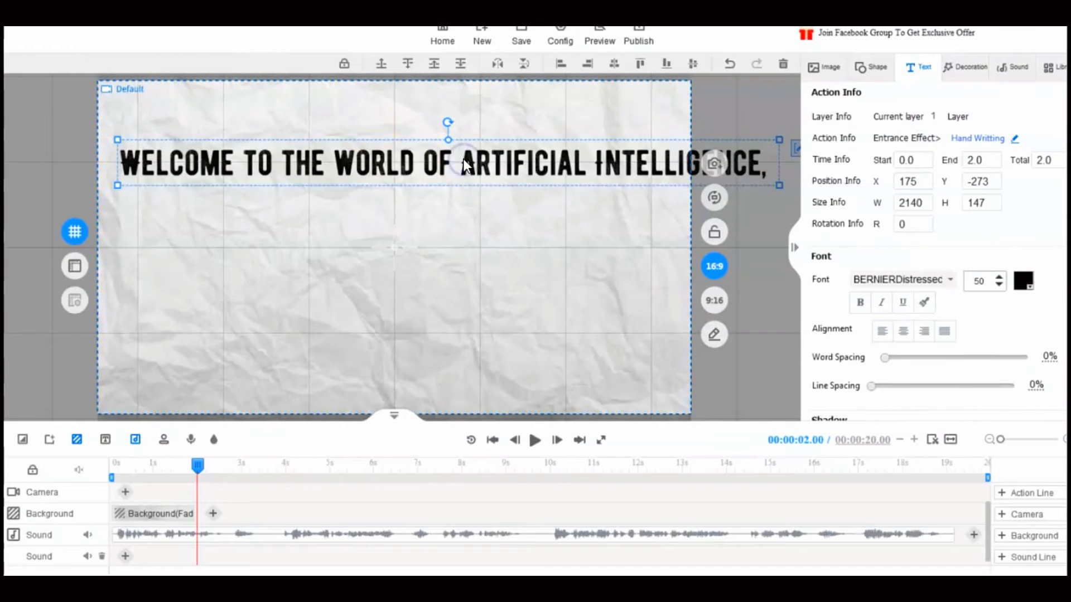
drag(780, 187, 561, 170)
- Apply the solid red WordArt style to the title text
scroll(955, 363, down, 4)
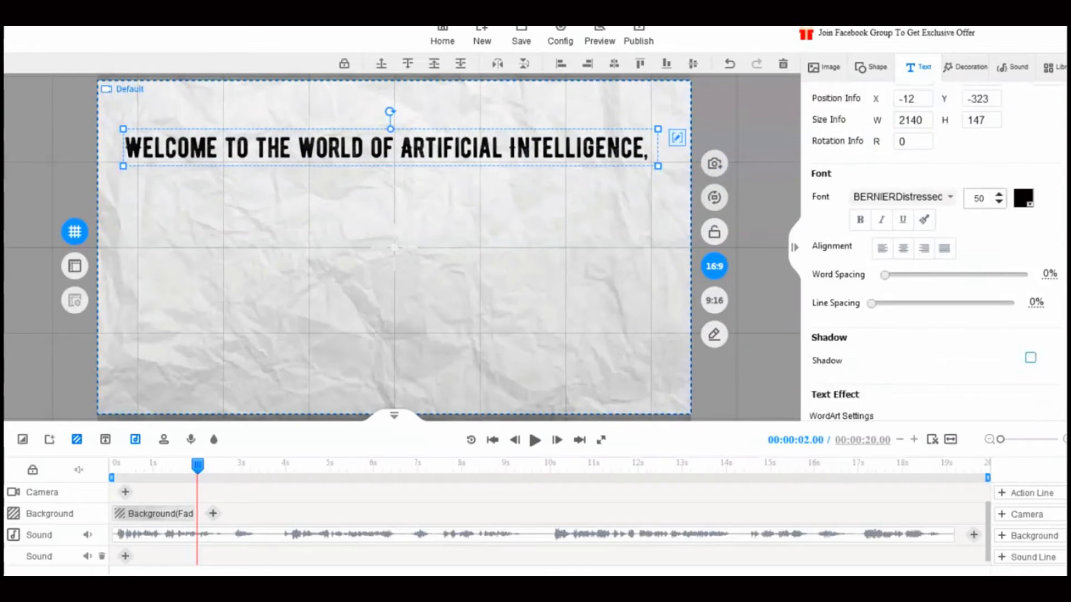
click(1005, 331)
scroll(950, 285, down, 5)
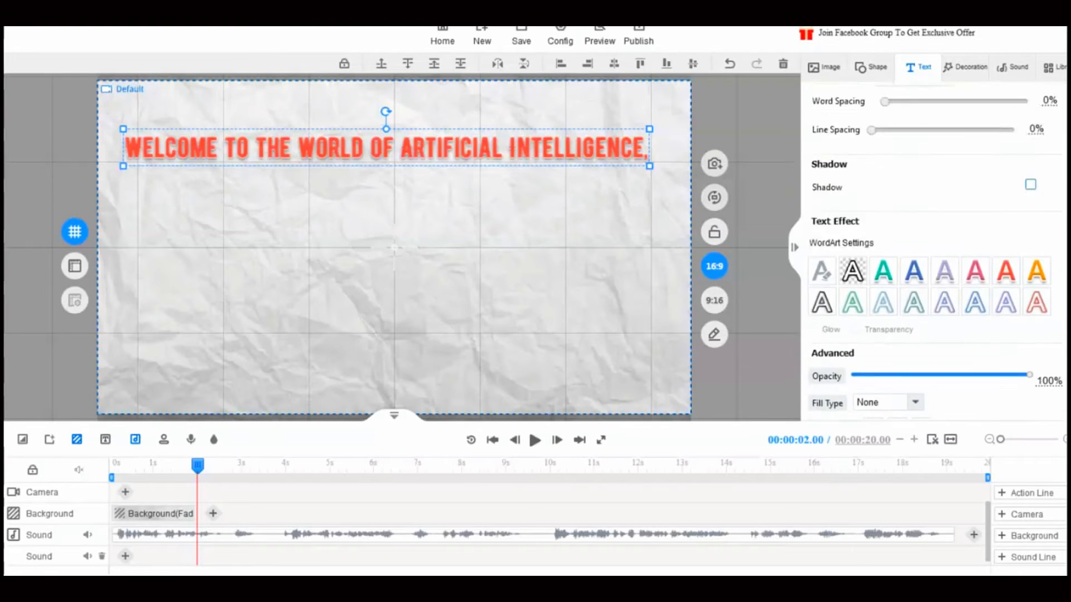
- Change the title's entrance effect to Stretch Right, one of the animations without a hand
scroll(1050, 219, up, 5)
click(891, 139)
click(372, 107)
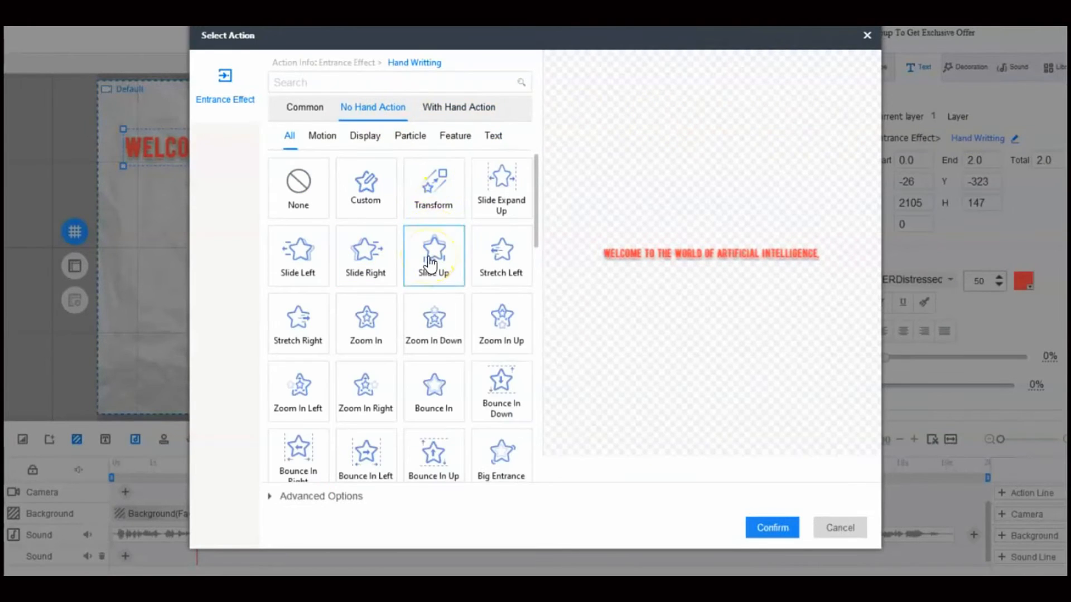
click(365, 187)
click(433, 188)
click(299, 335)
click(772, 527)
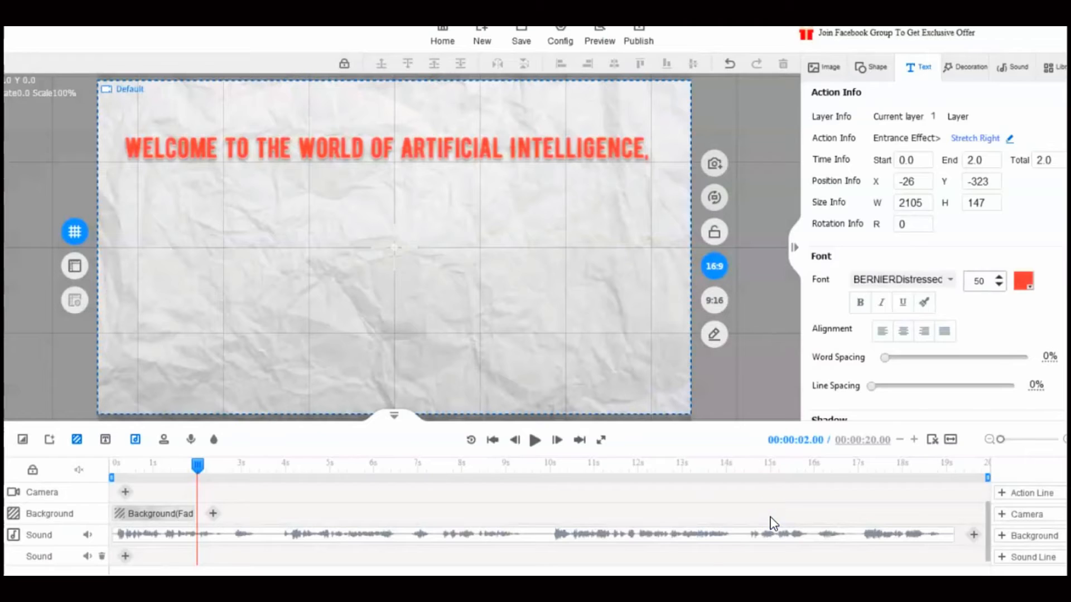
- Search the image library for elephant and look through the other image categories
click(824, 68)
scroll(937, 290, up, 2)
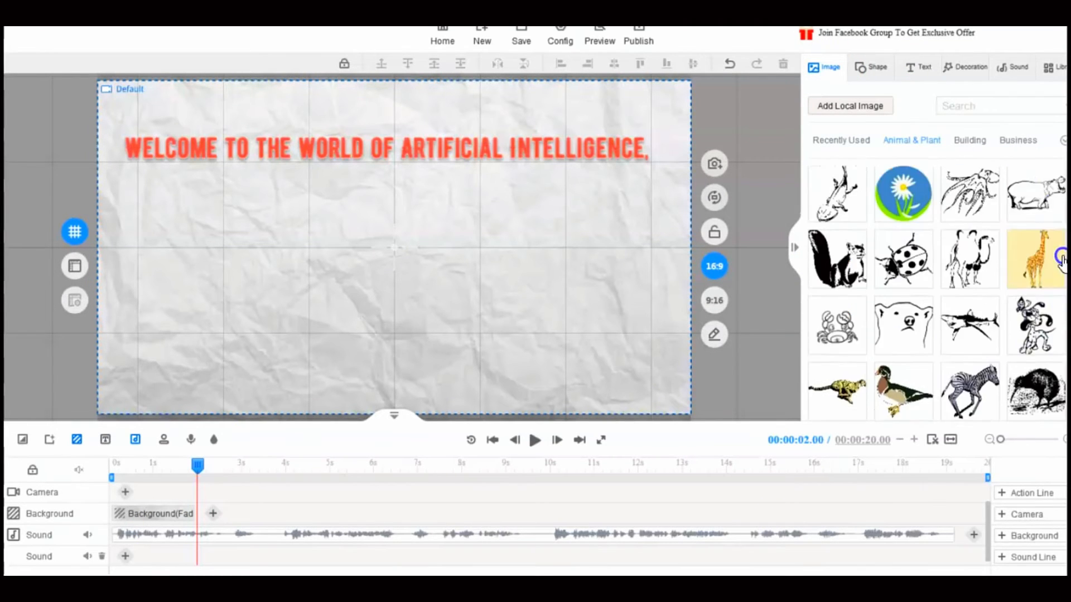
click(972, 107)
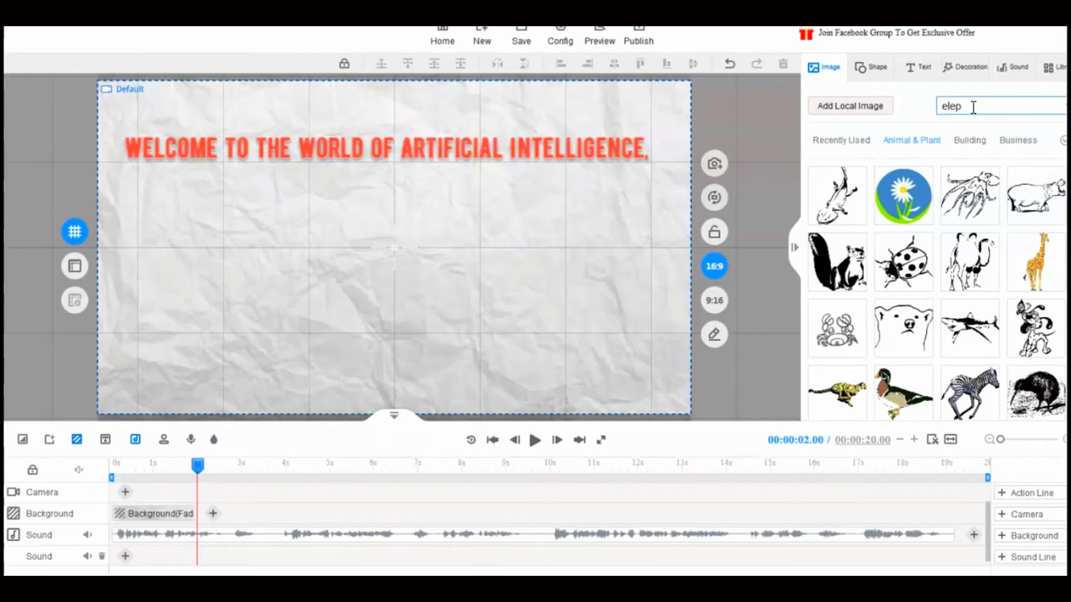
key(Return)
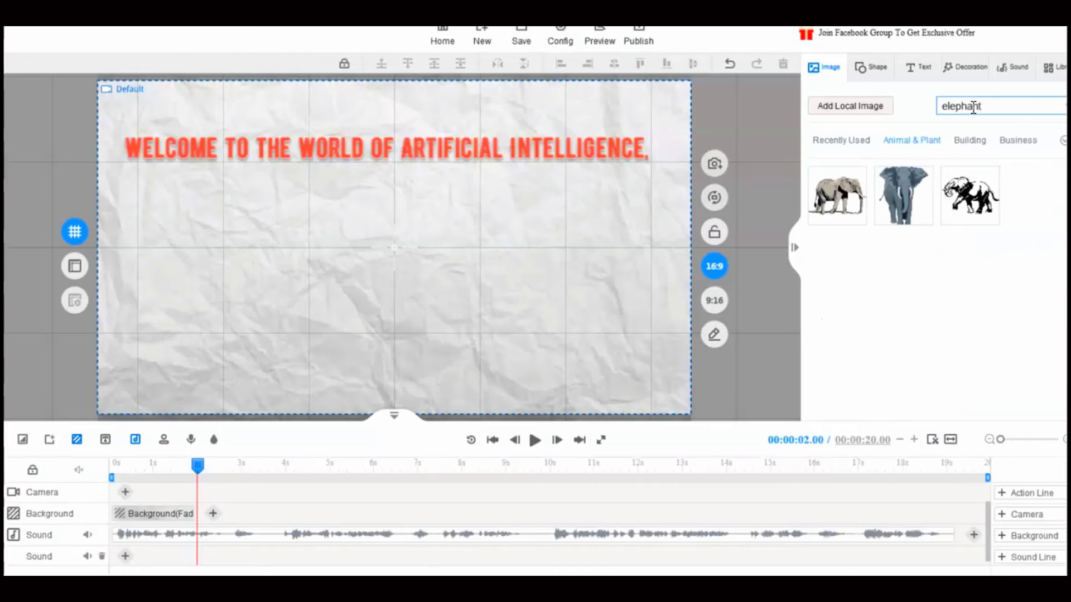
click(1064, 141)
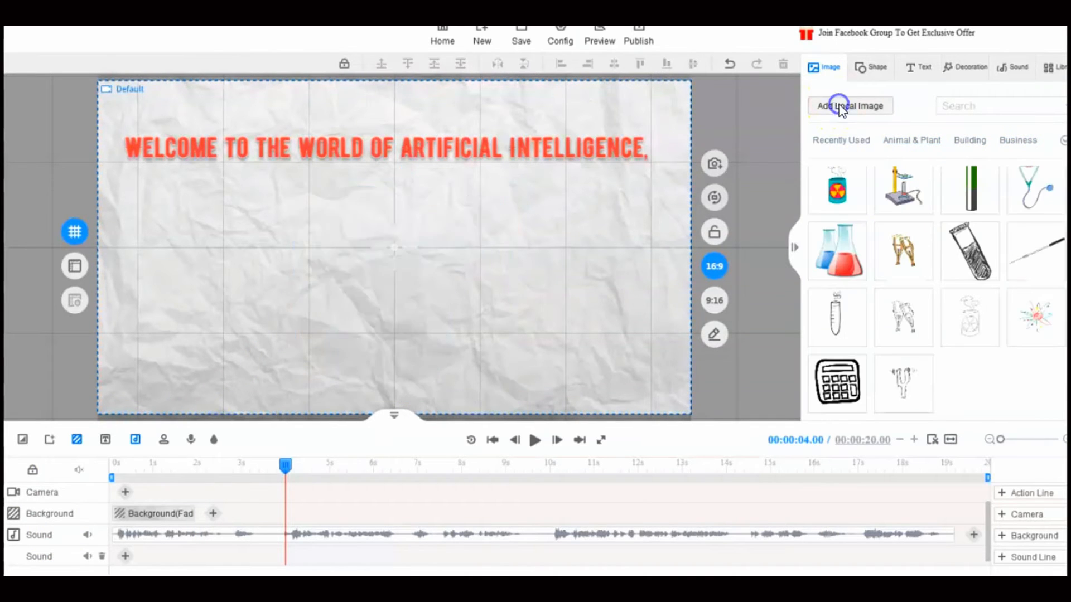
- Try importing the istockphoto head-and-circuit picture from the Catoons folder, enlarging it and placing it below the title
click(842, 105)
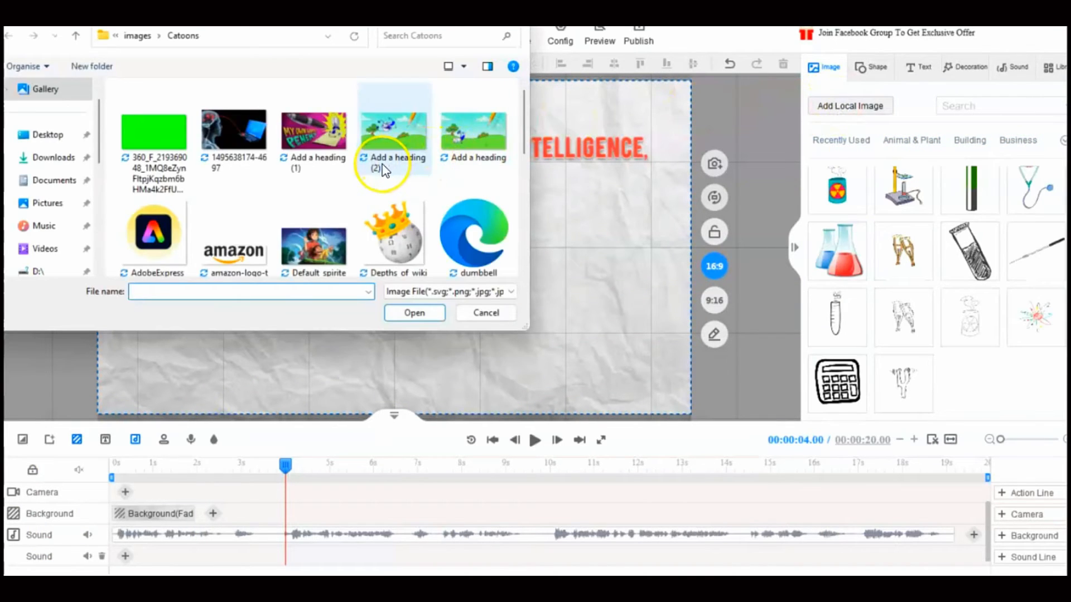
scroll(383, 169, down, 2)
click(148, 186)
click(394, 311)
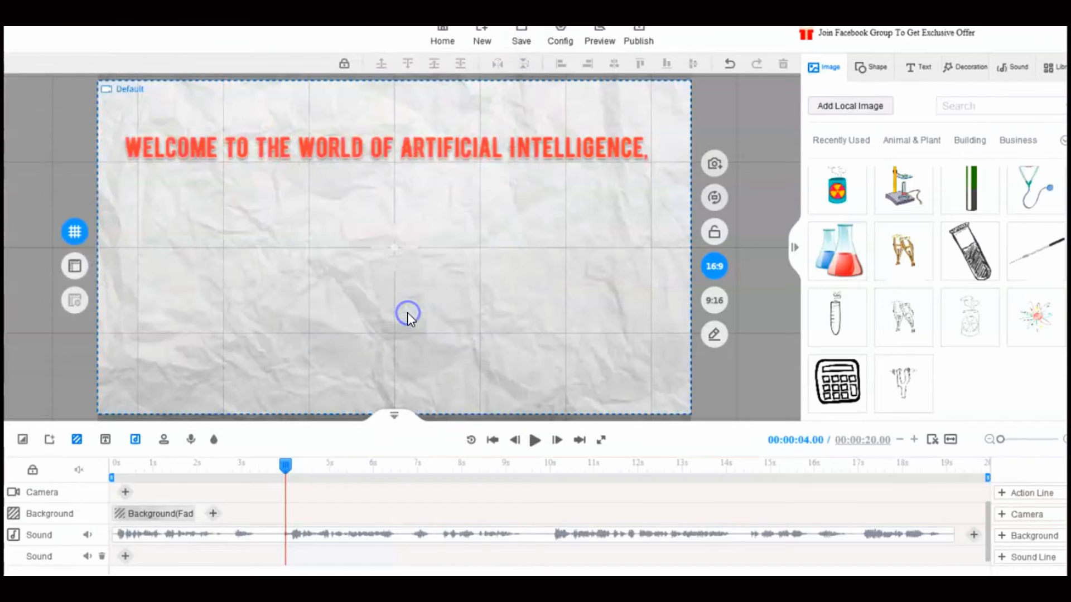
drag(456, 288, 424, 317)
drag(460, 379, 596, 443)
drag(507, 350, 470, 330)
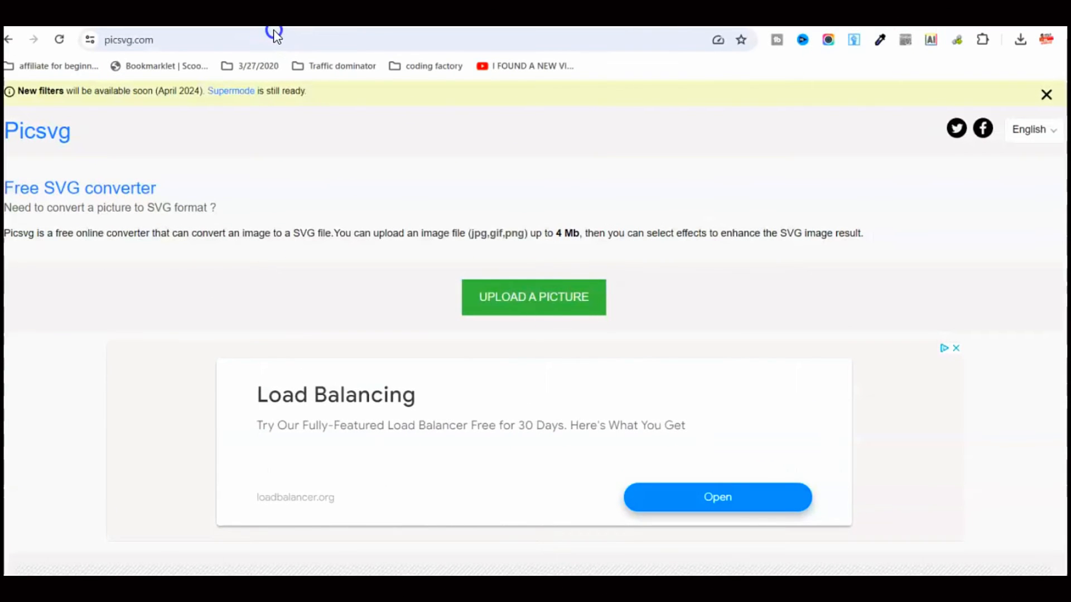
- On picsvg.com, upload the istockphoto head-and-circuit picture from the Catoons folder to convert it to SVG
click(526, 297)
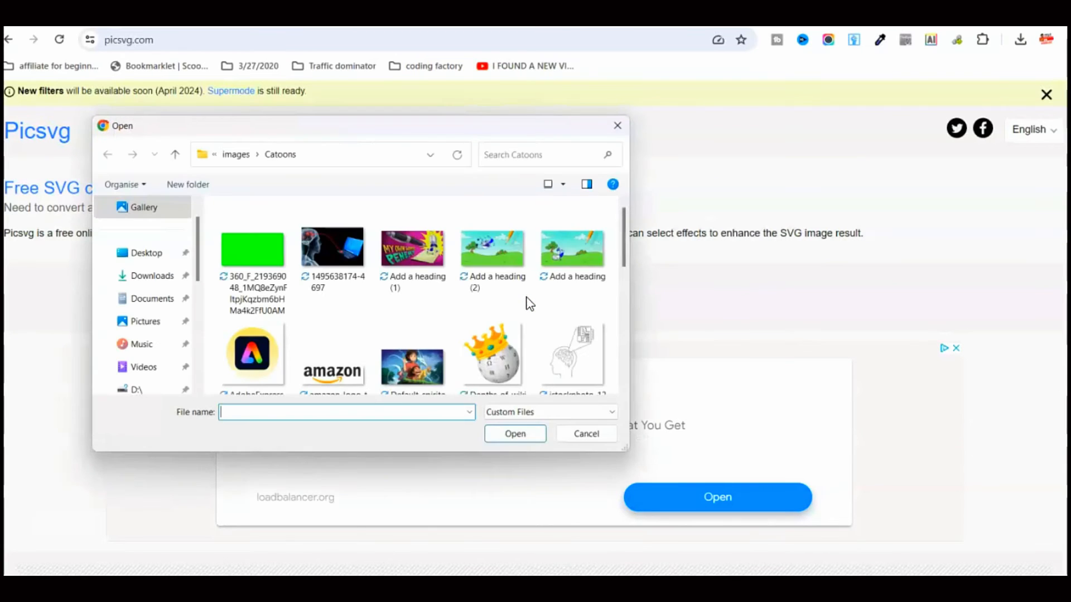
click(576, 353)
click(509, 433)
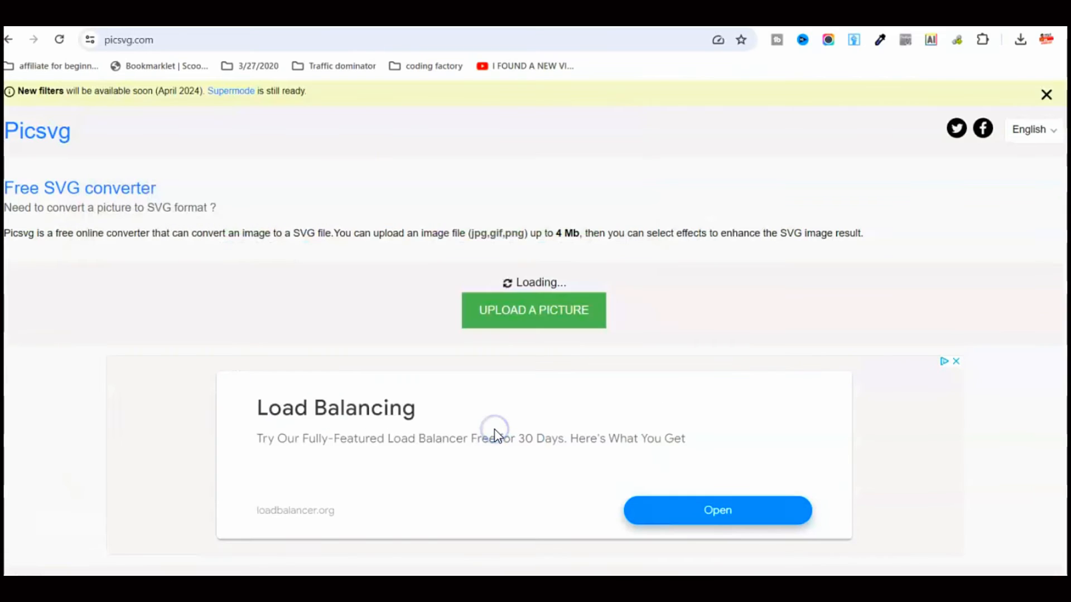
scroll(495, 435, down, 9)
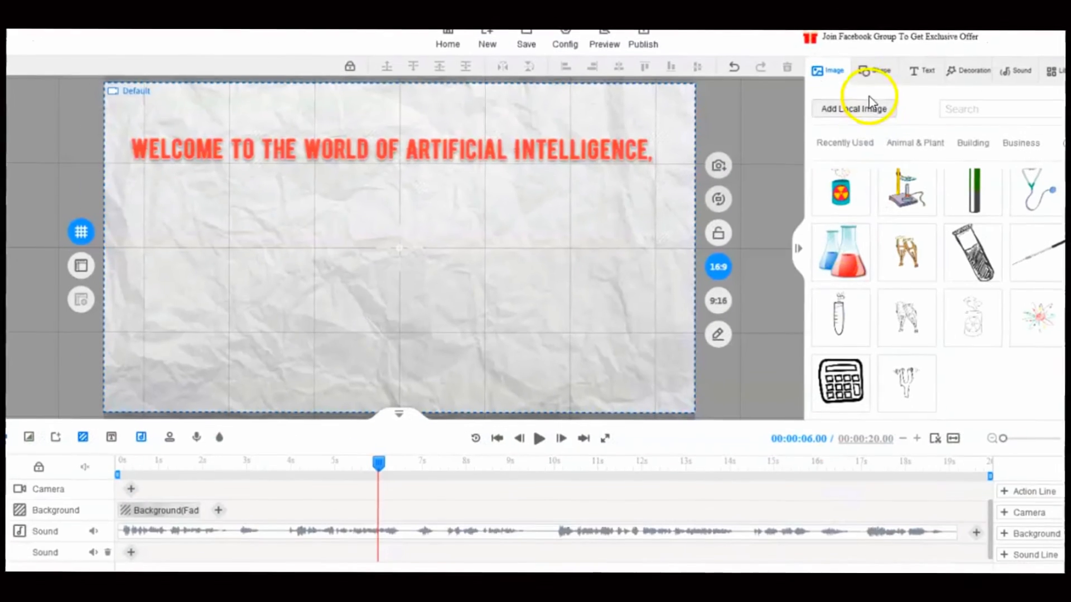
- In Mango Whiteboard Animation Maker, import the image AT1CLq01 from the Catoons folder as a local image
click(866, 107)
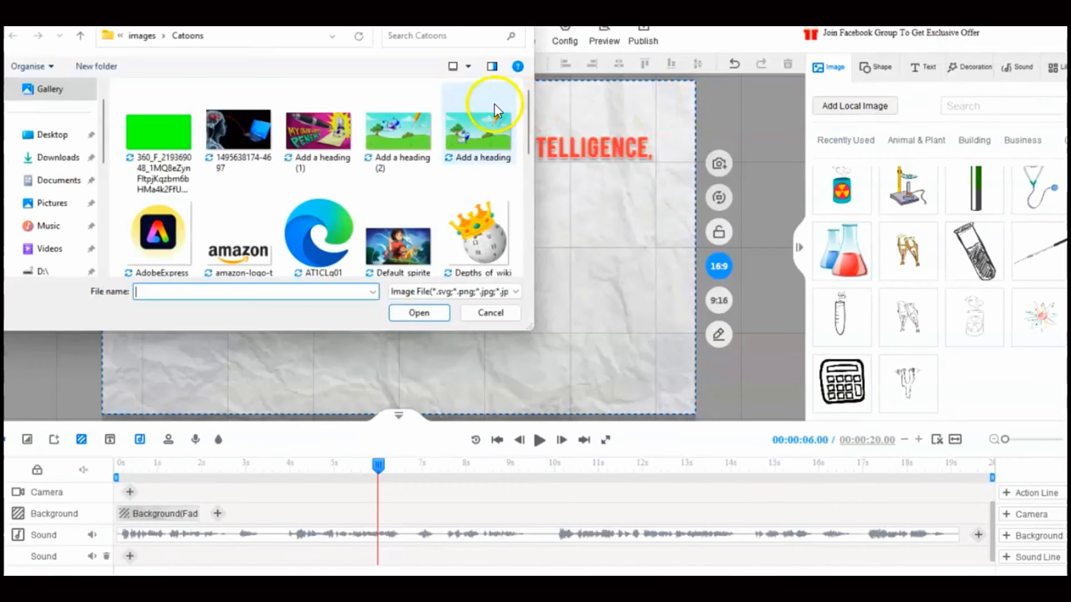
scroll(422, 187, down, 5)
scroll(422, 184, up, 5)
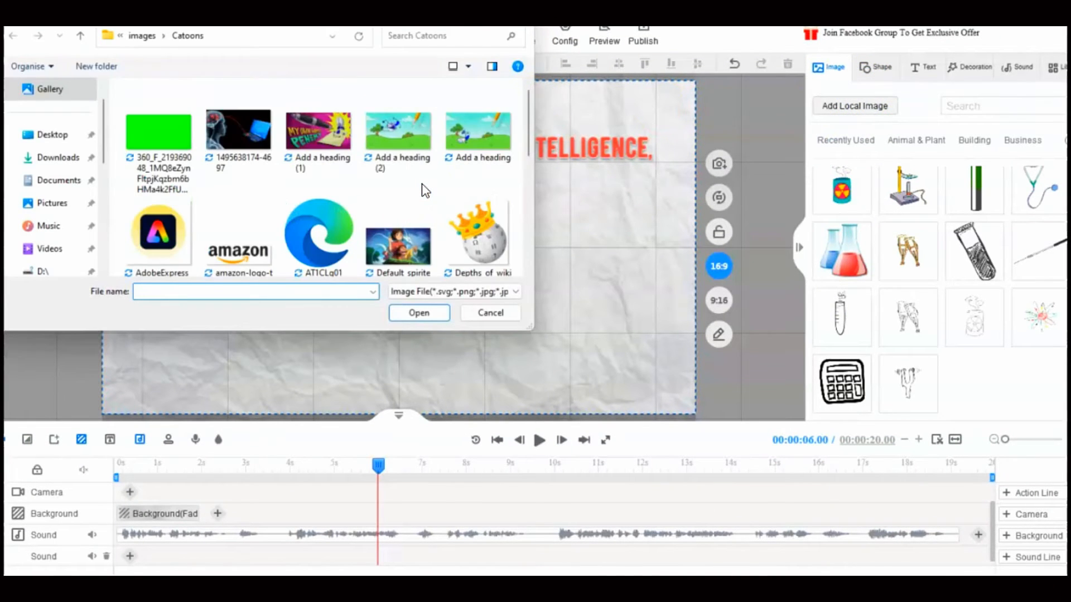
scroll(418, 184, down, 3)
scroll(301, 176, up, 1)
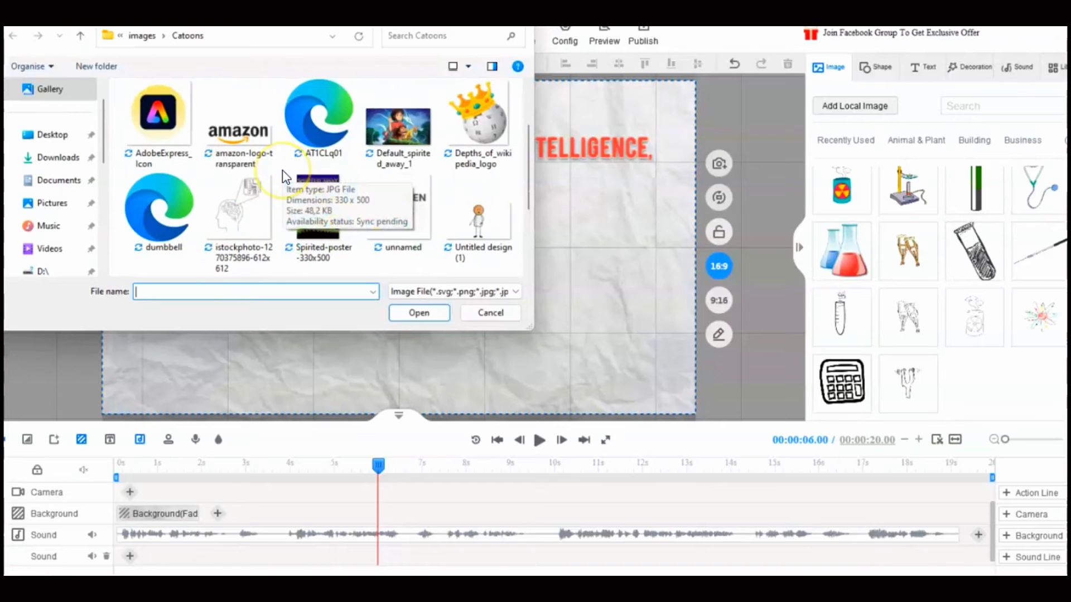
click(318, 148)
click(413, 308)
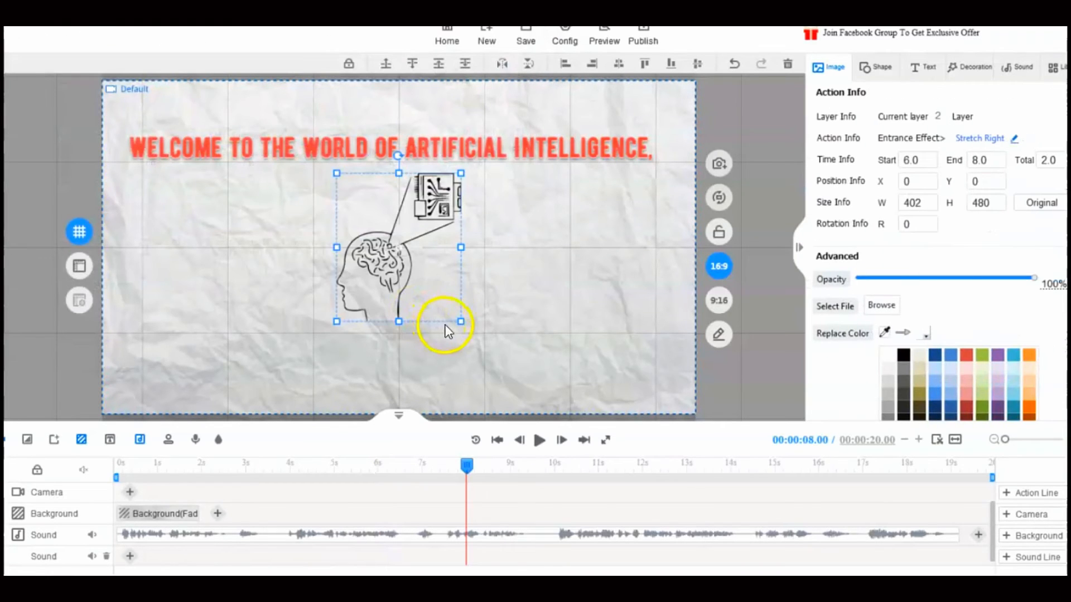
- Enlarge the head-and-circuit drawing to about 825 by 774 and center it below the title
drag(461, 322, 619, 438)
drag(510, 338, 458, 330)
drag(557, 165, 520, 202)
drag(483, 253, 485, 230)
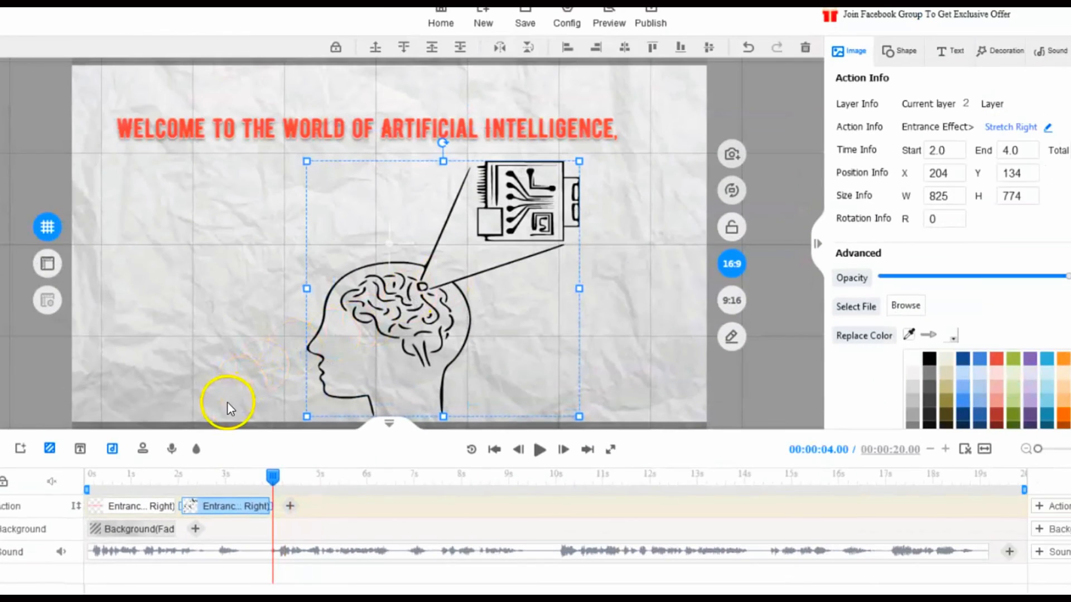
- Add a Turn Page clear effect after the head drawing's entrance, keeping Clear Multiple Lines at No, and scrub through it on the timeline
click(290, 507)
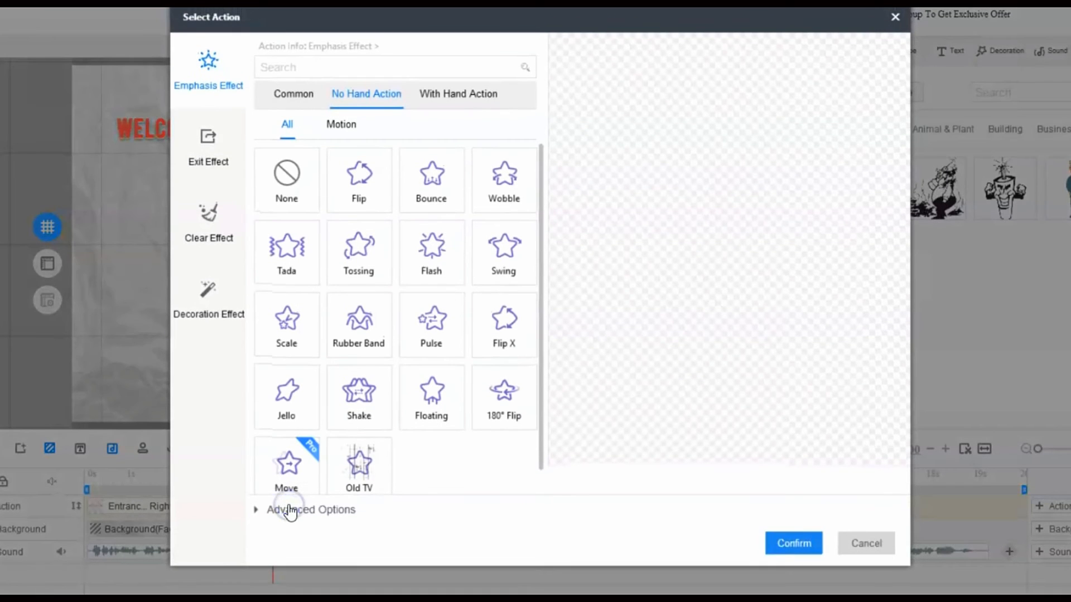
click(208, 148)
click(208, 223)
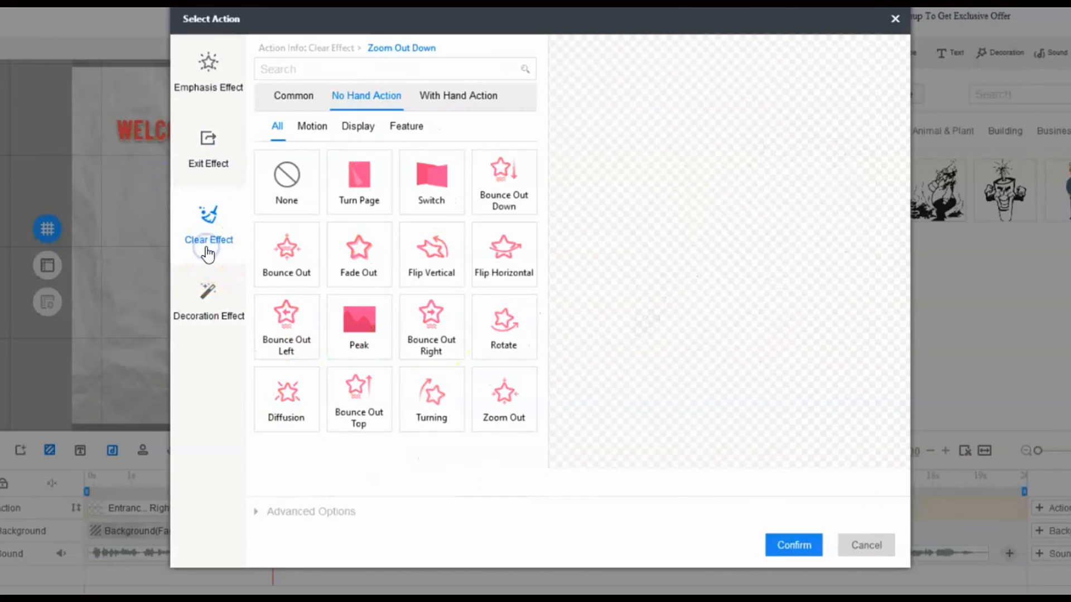
click(271, 254)
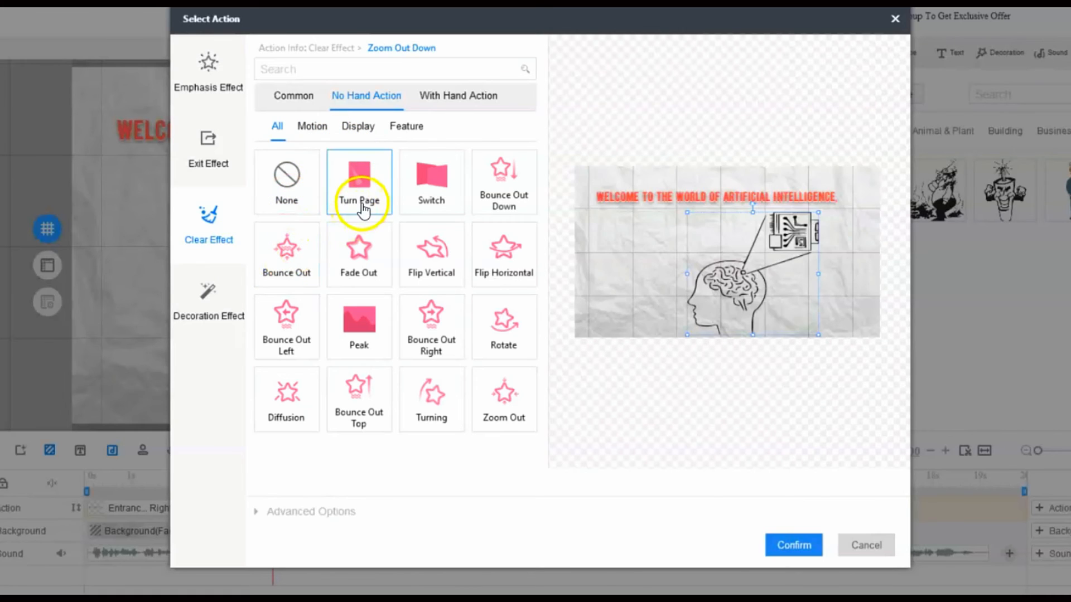
click(361, 260)
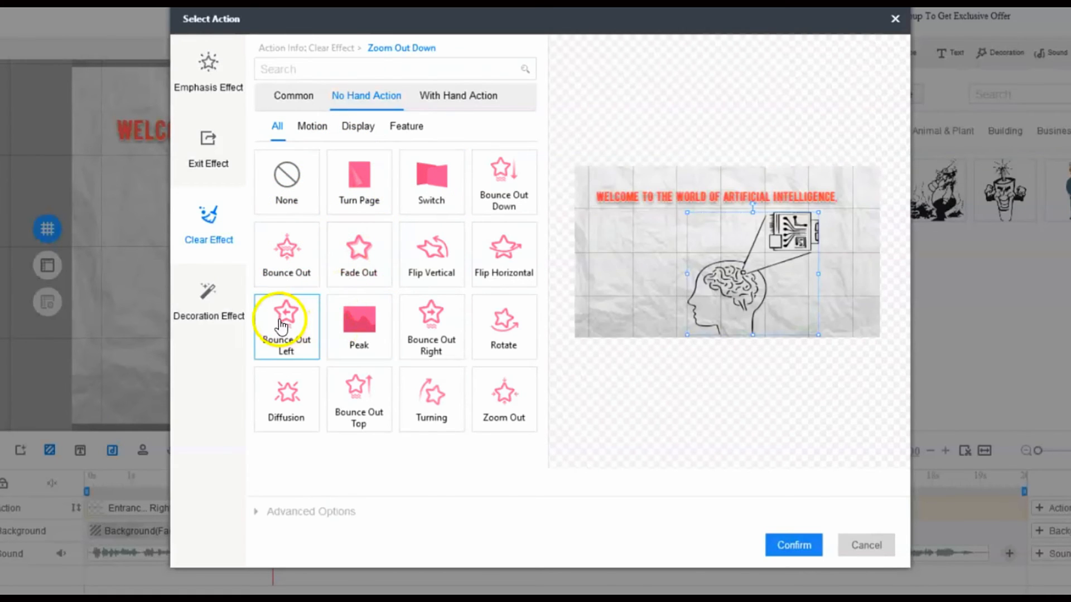
click(361, 211)
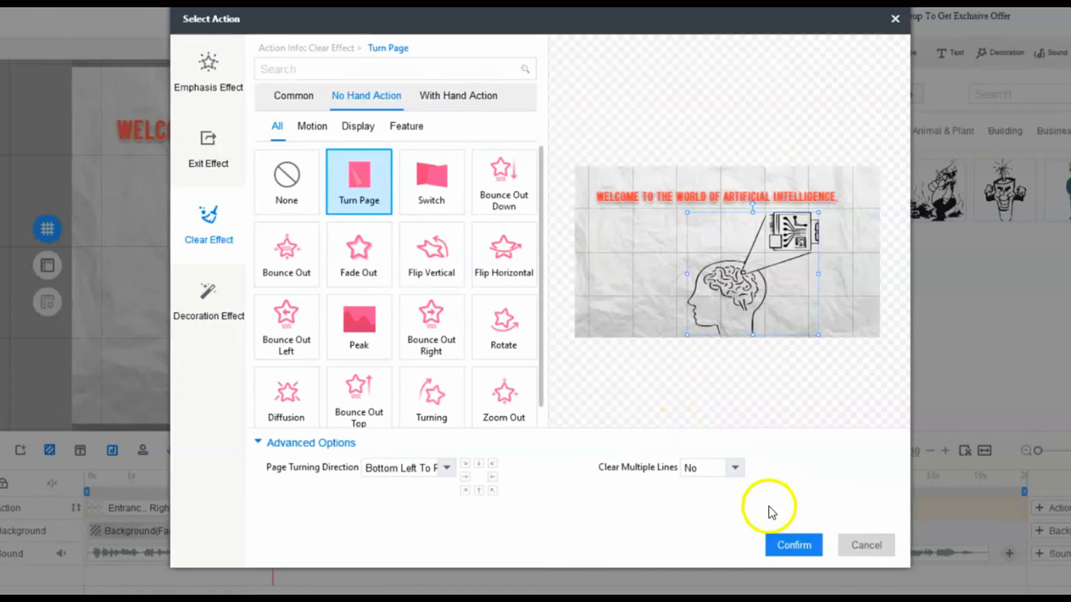
click(793, 545)
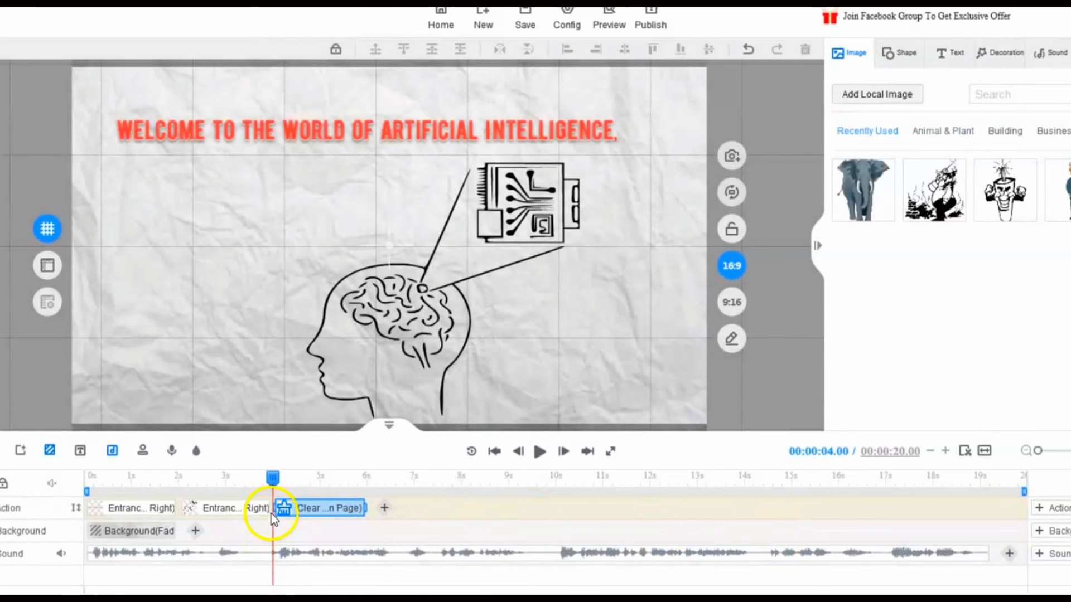
drag(279, 483, 370, 486)
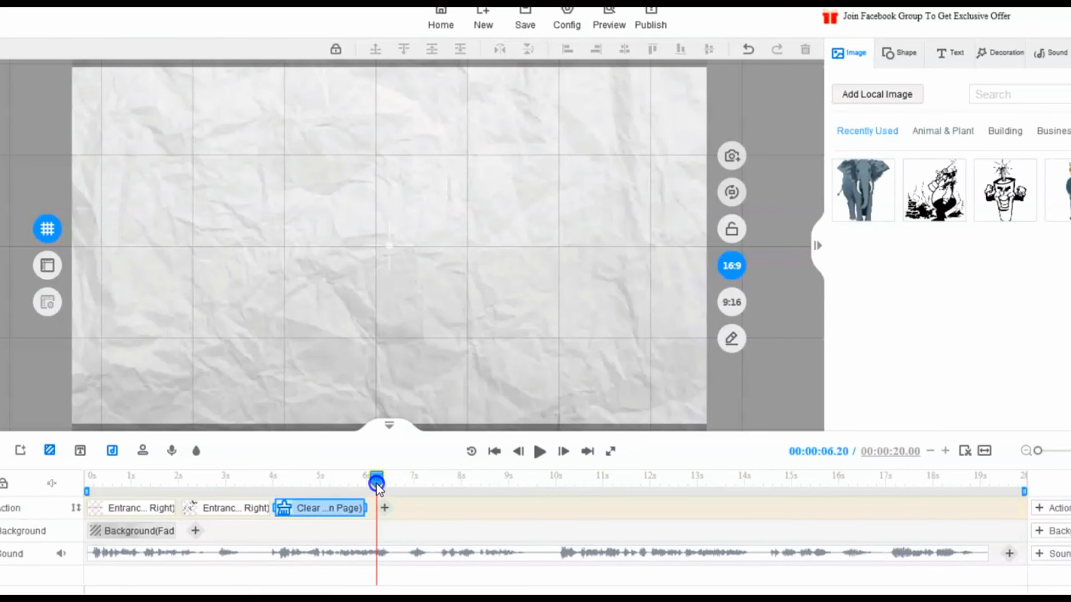
- Make room behind the title's action on the timeline and paste a copy of the Turn Page clear effect there
right_click(330, 513)
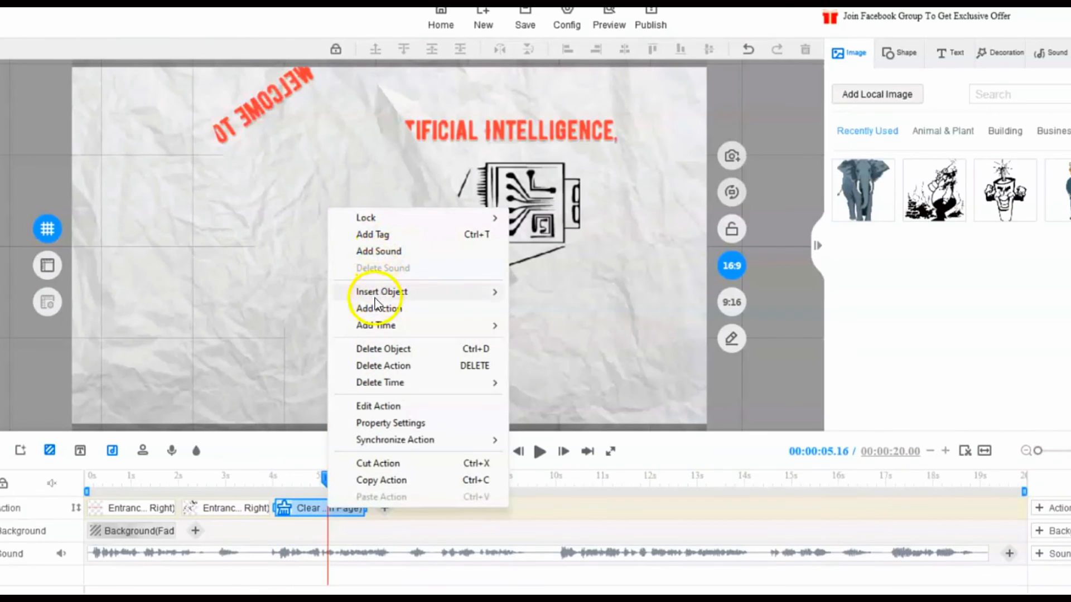
click(381, 481)
click(174, 508)
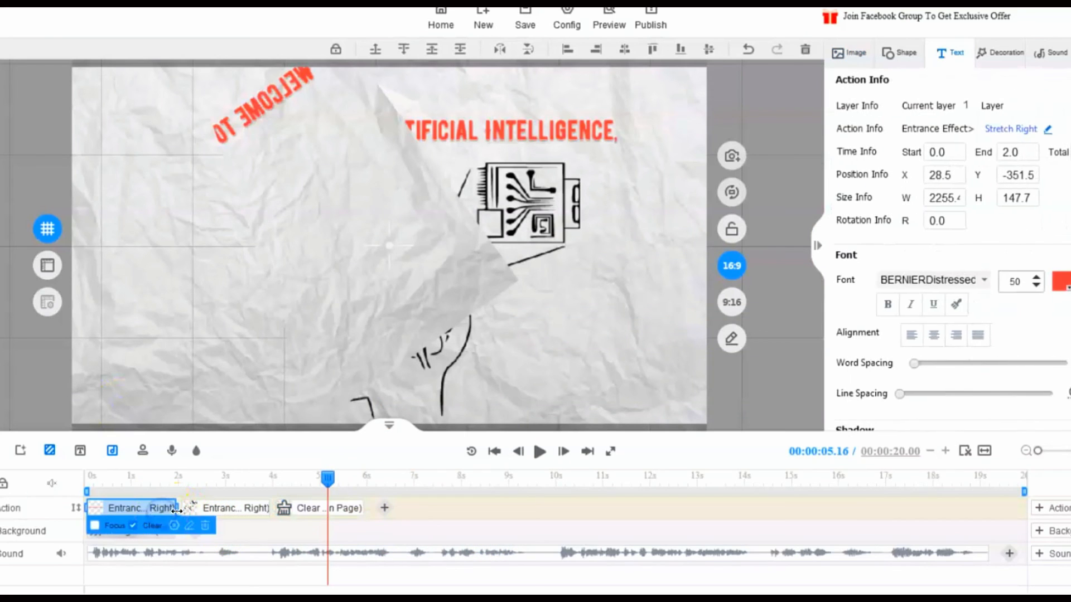
click(244, 508)
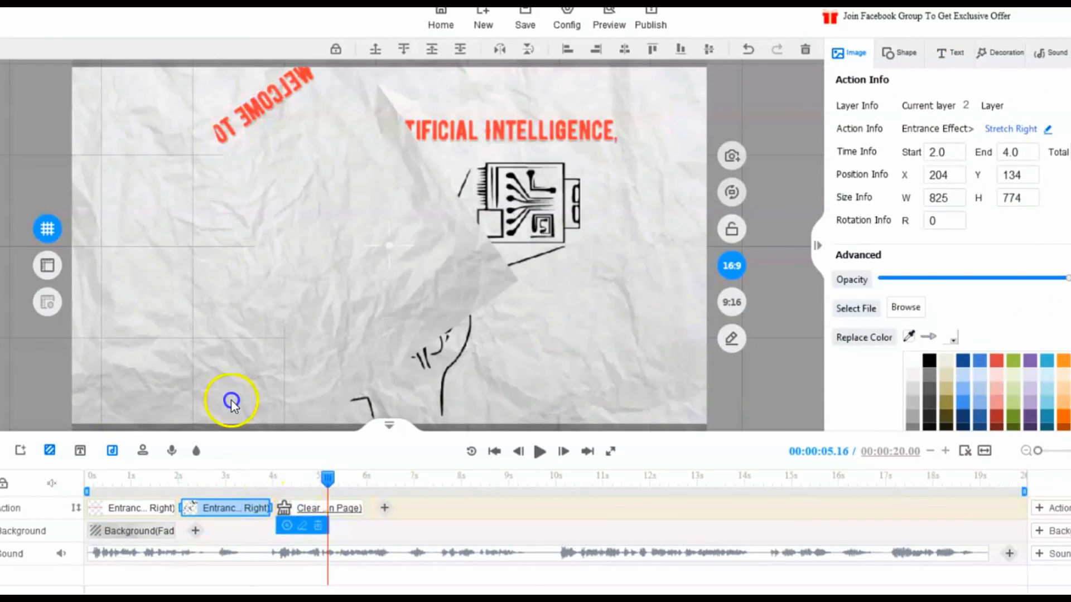
drag(303, 508, 409, 504)
click(239, 508)
drag(240, 507, 343, 508)
click(154, 510)
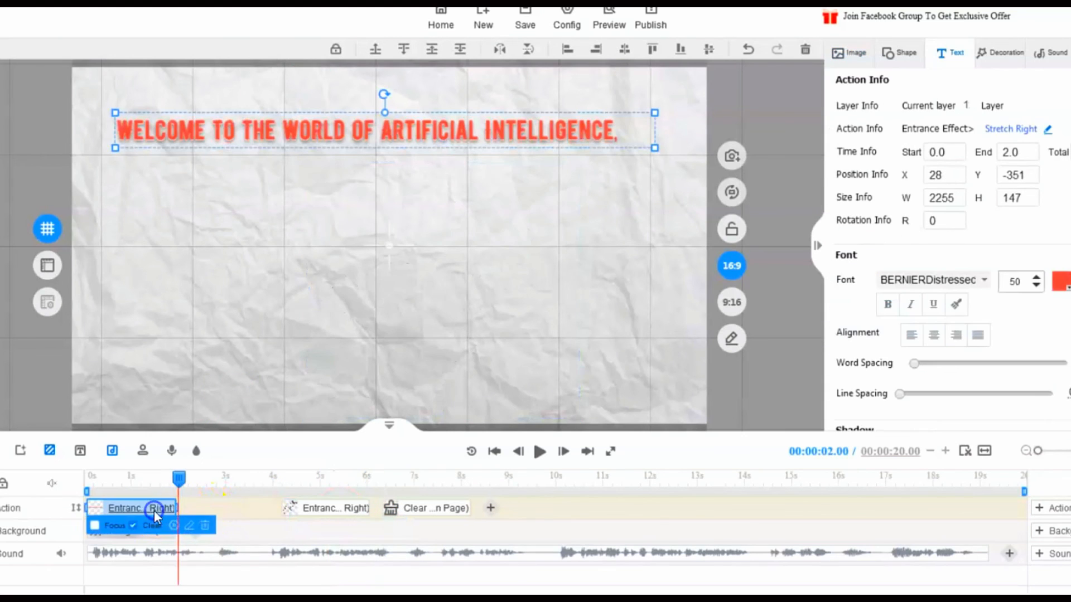
key(ctrl+v)
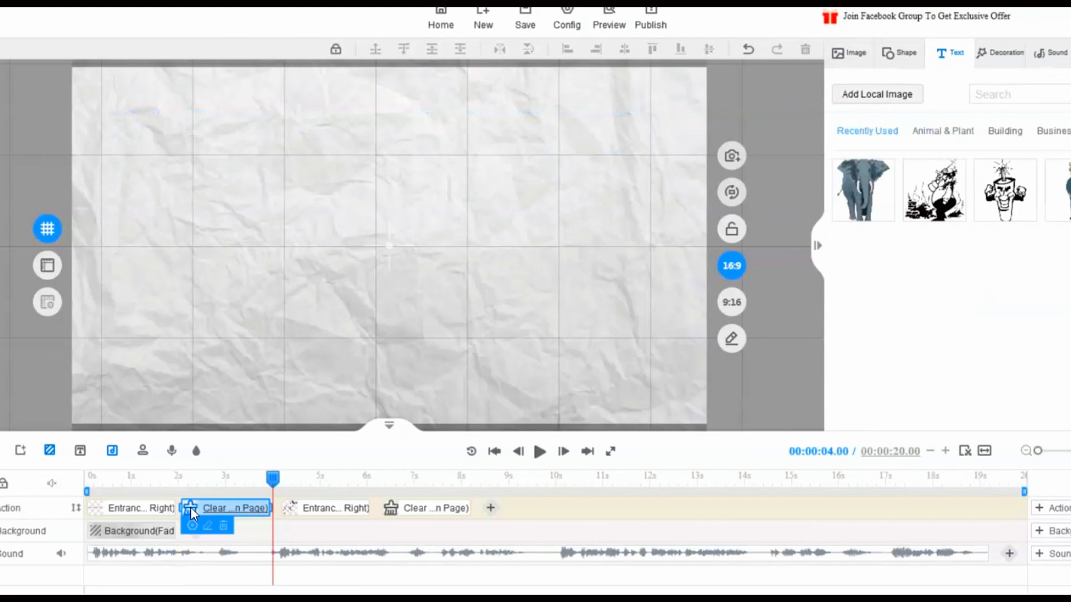
- Play back the timeline to check the title, the drawing's entrance animation and the page turn
click(540, 453)
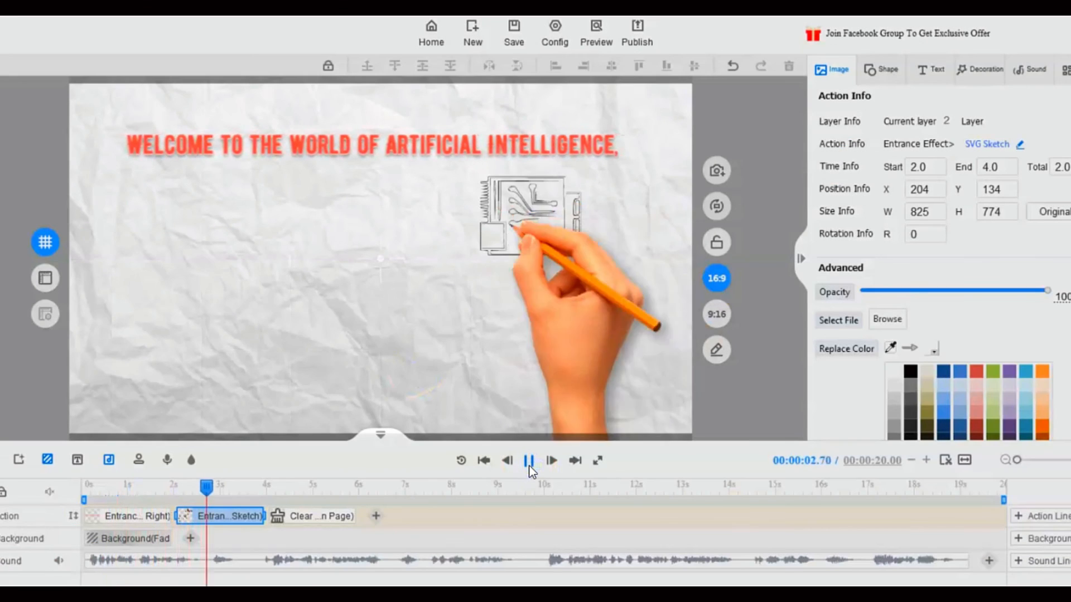
click(529, 466)
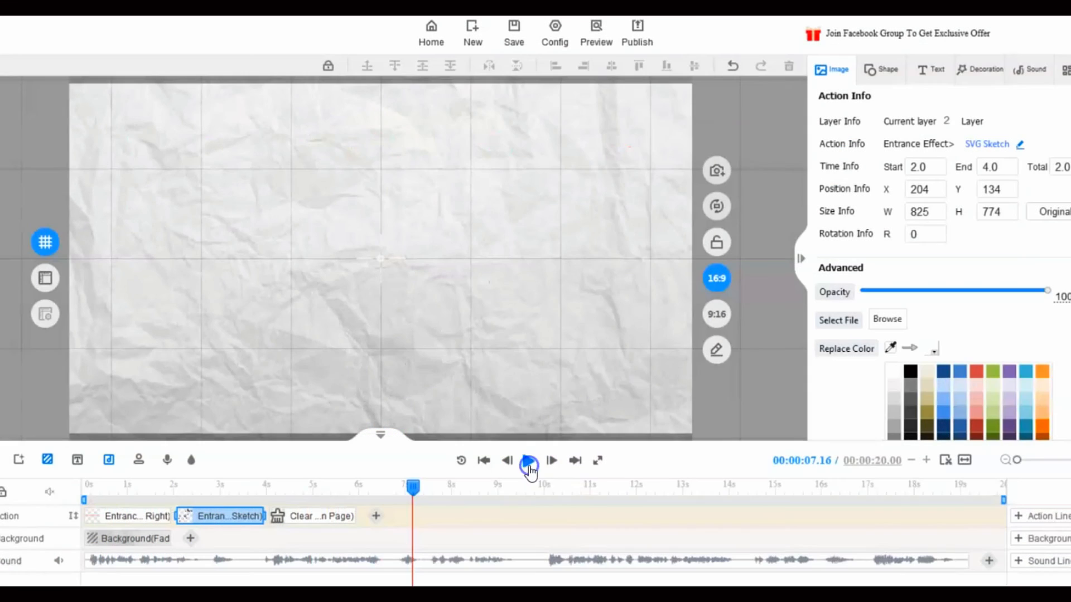
- Start publishing the project in Video format and review the encoding settings without changing them
click(638, 39)
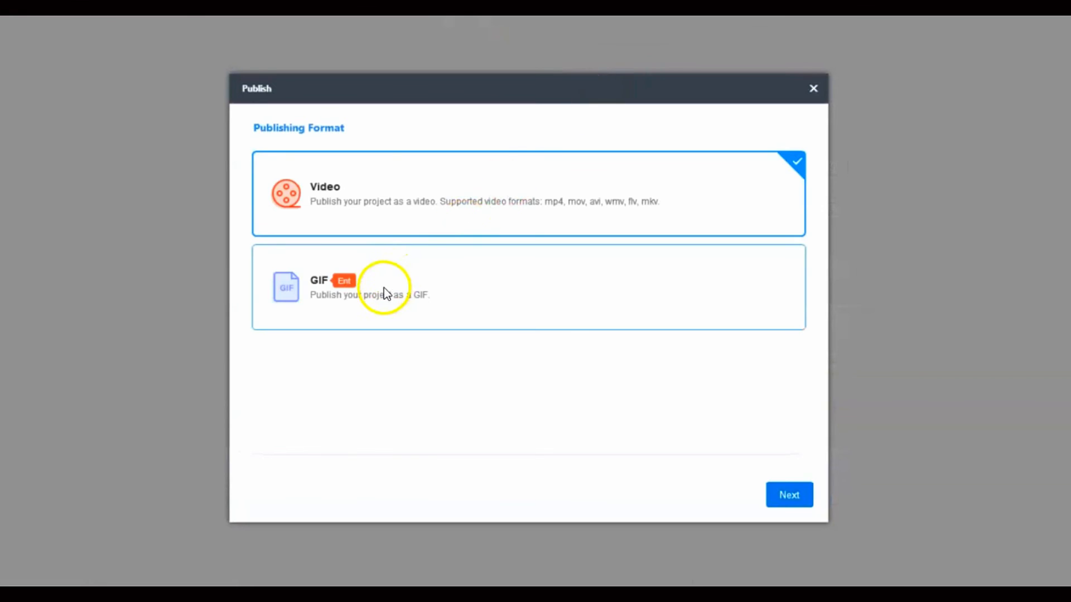
click(805, 505)
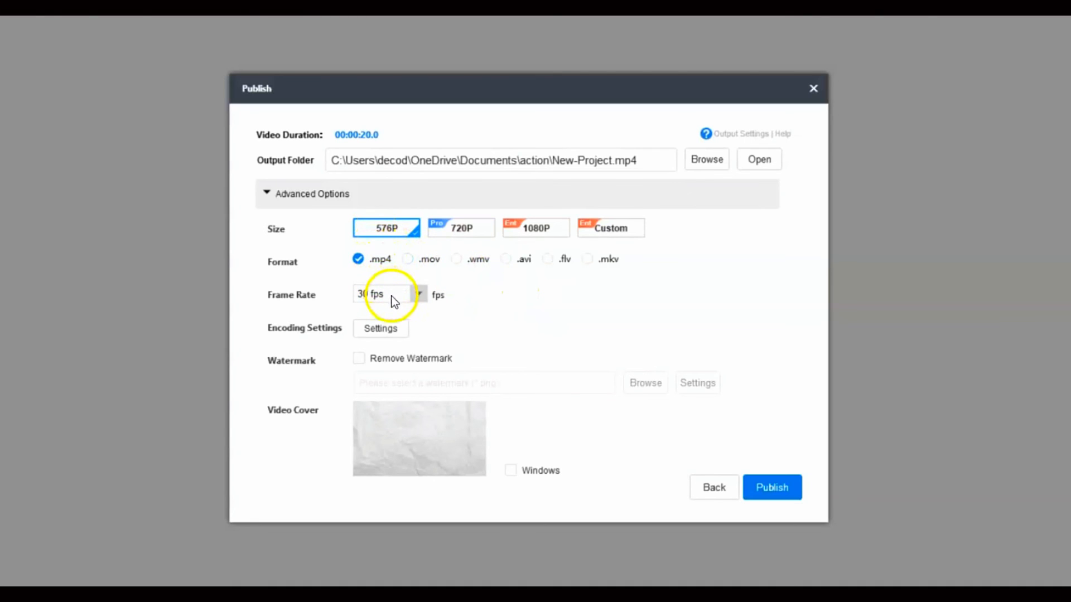
click(402, 330)
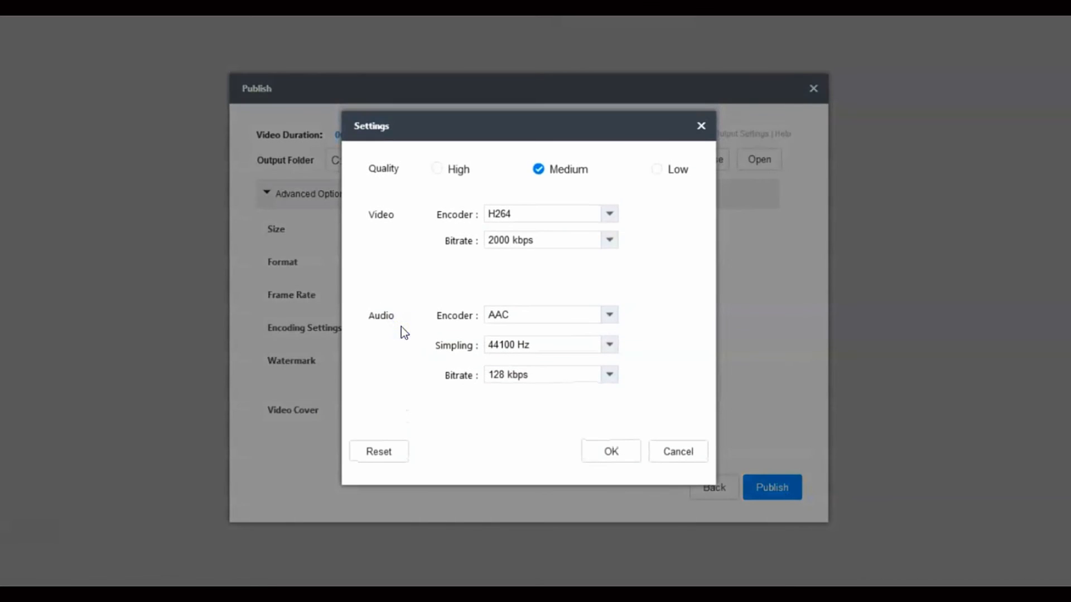
click(701, 125)
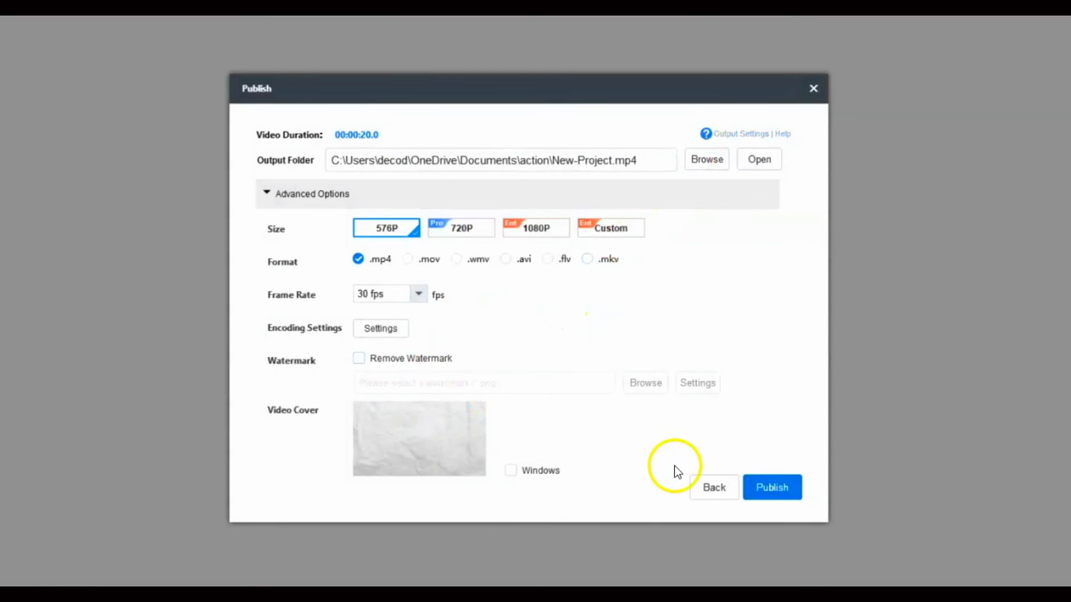